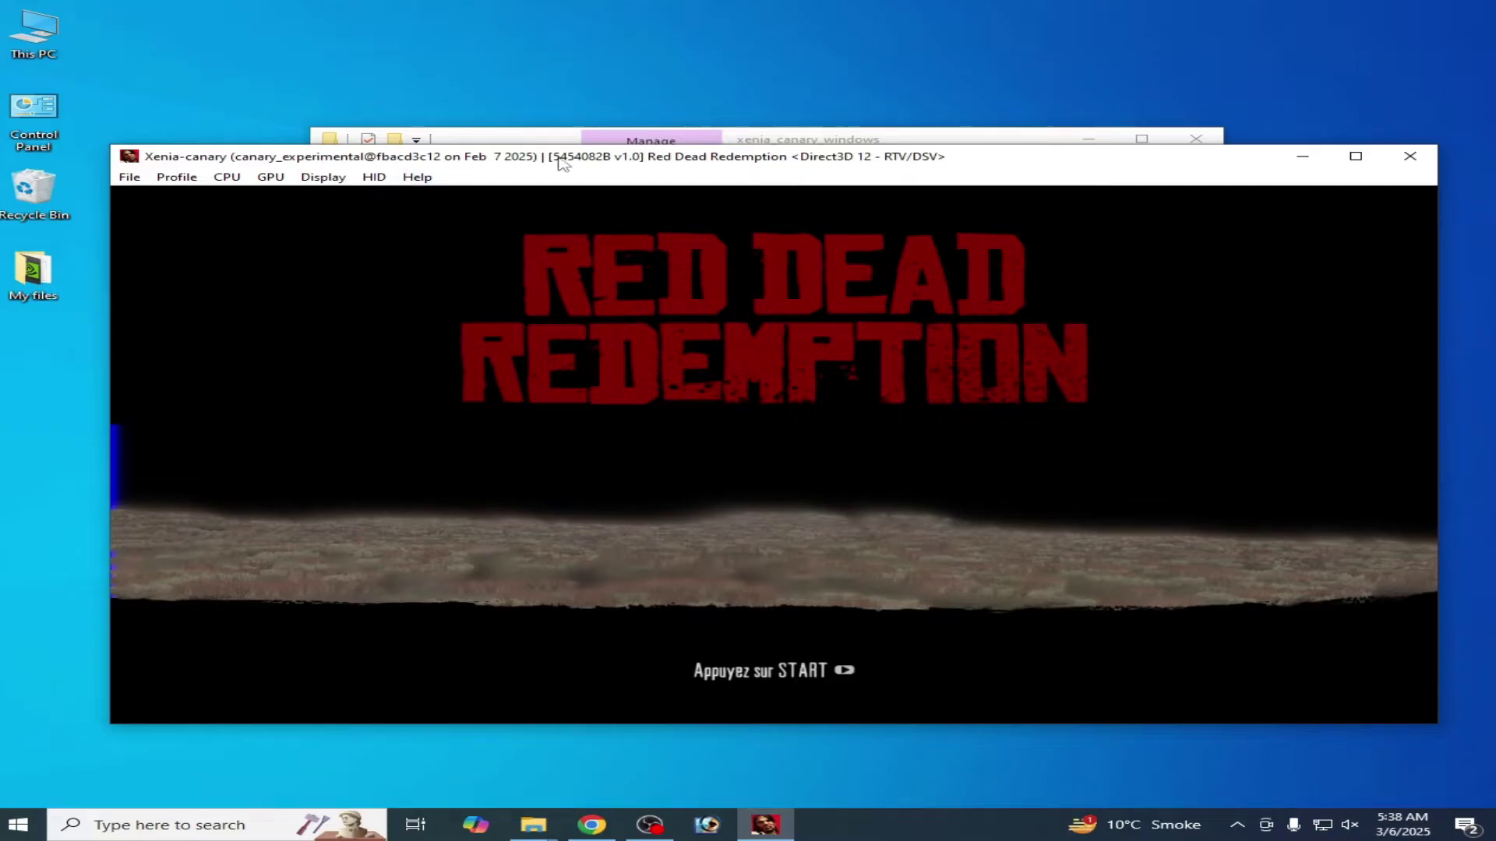
- Move the emulator window aside and open the Documents > Xenia folder
left_click_drag(557, 161, 529, 207)
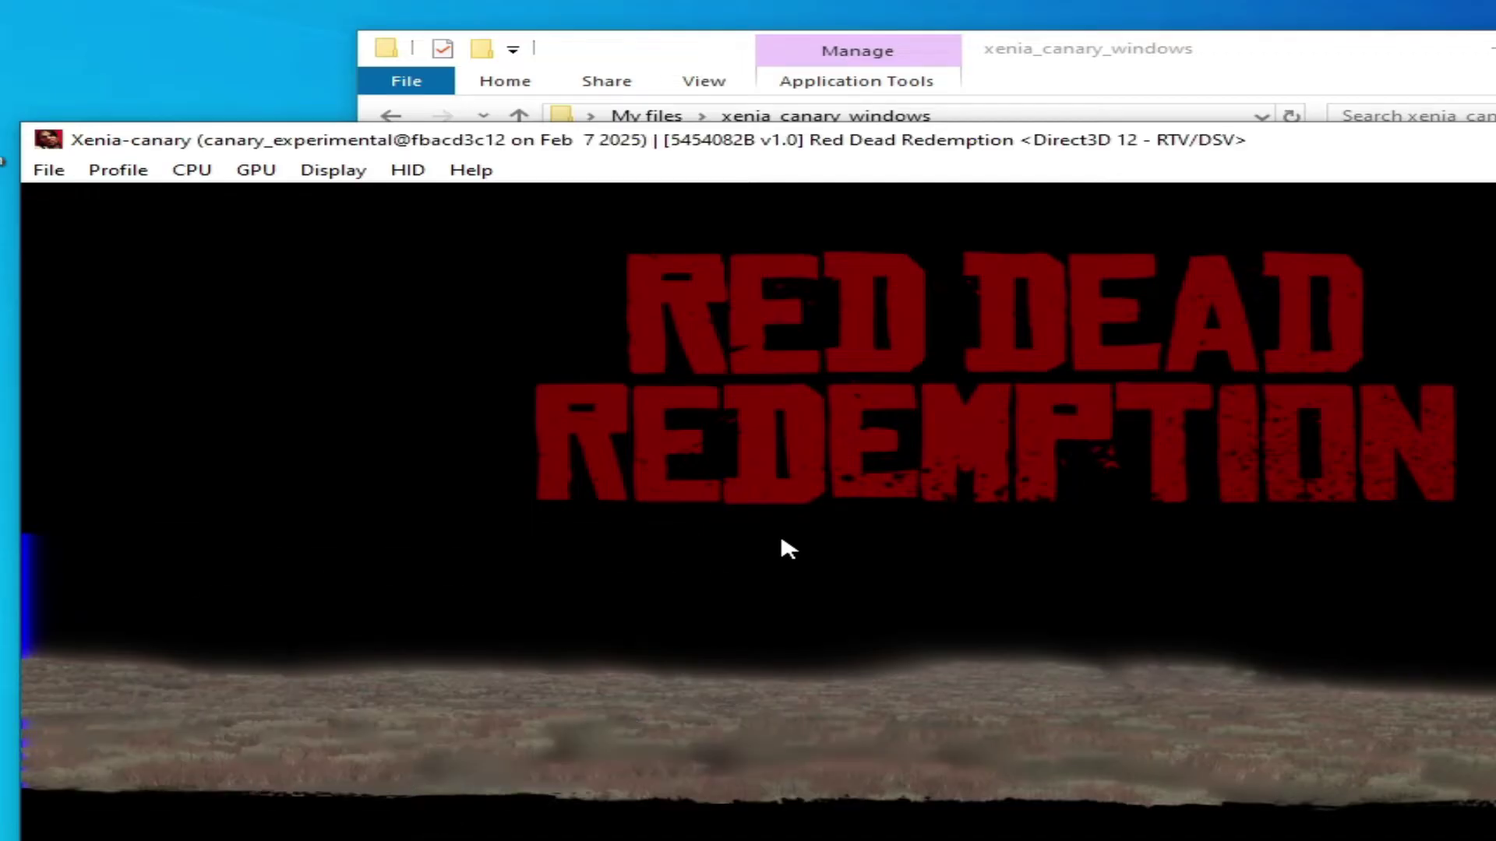
left_click_drag(923, 151, 956, 183)
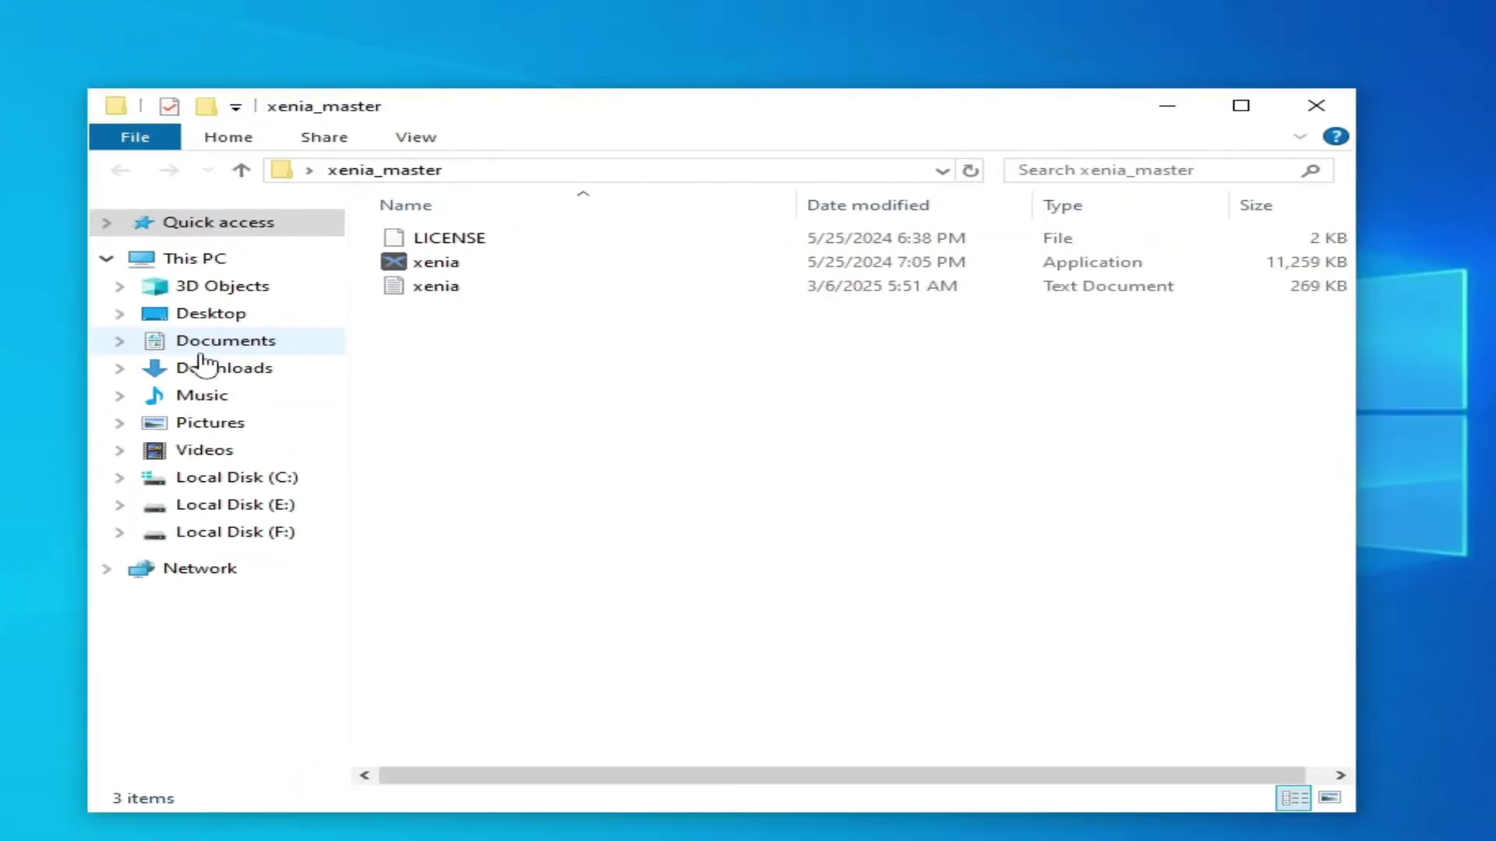
left_click(222, 340)
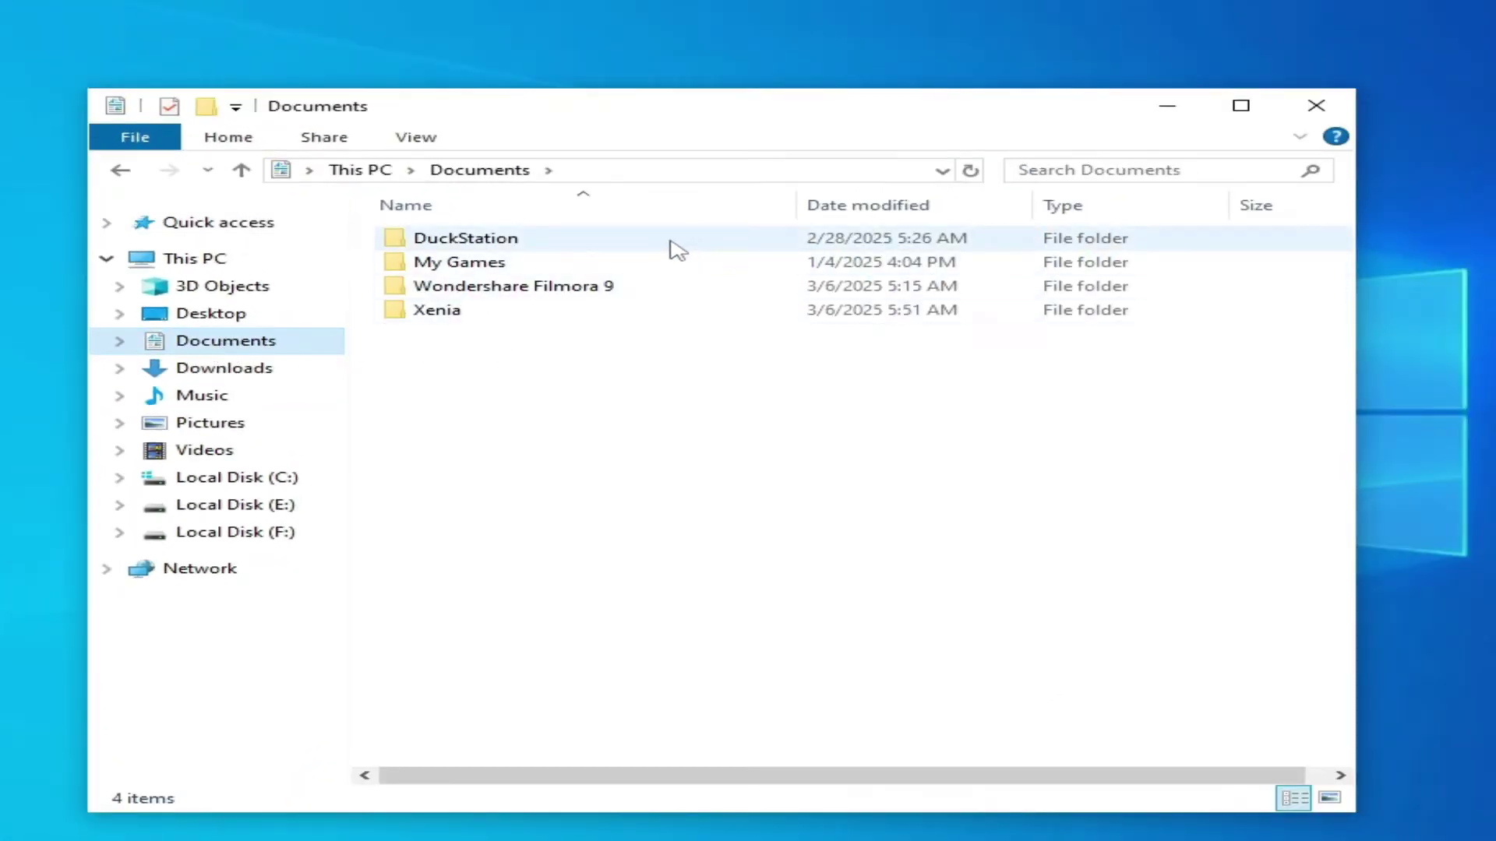
double_click(434, 315)
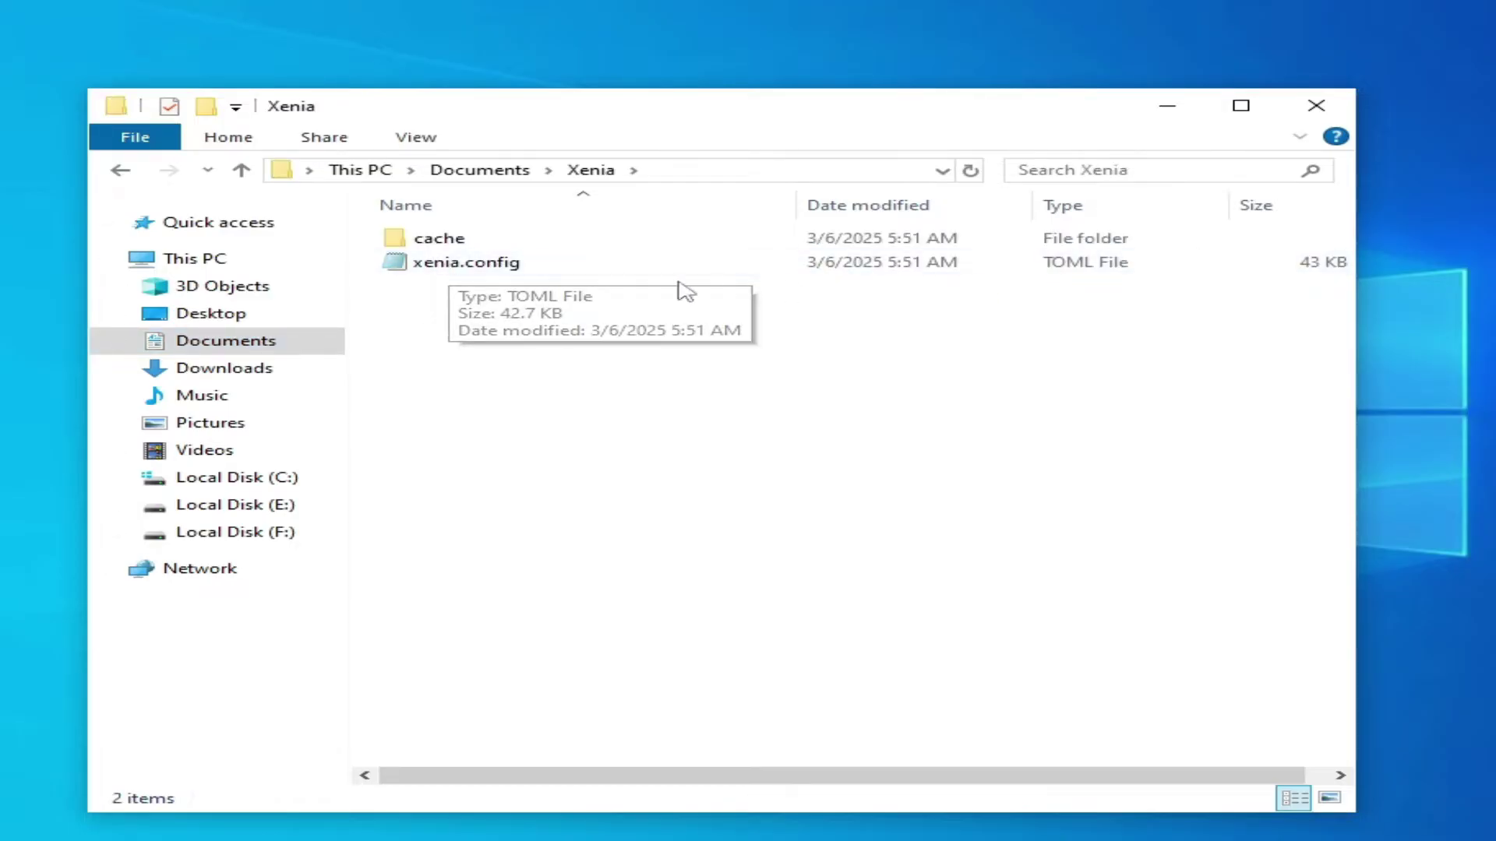
- Bring up Open with > More apps for xenia.config
left_click(468, 268)
right_click(467, 269)
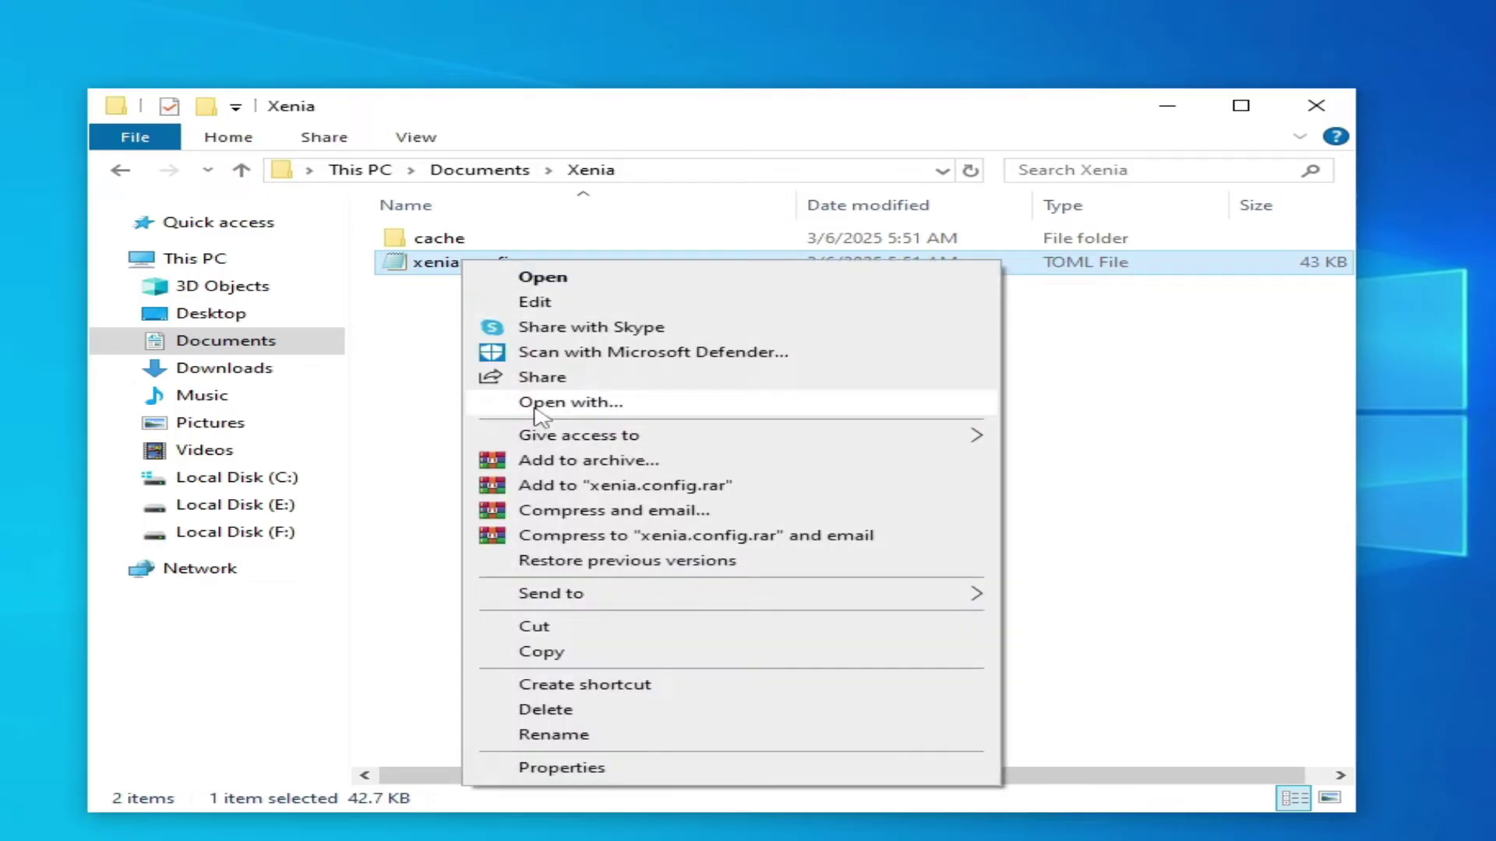
left_click(544, 404)
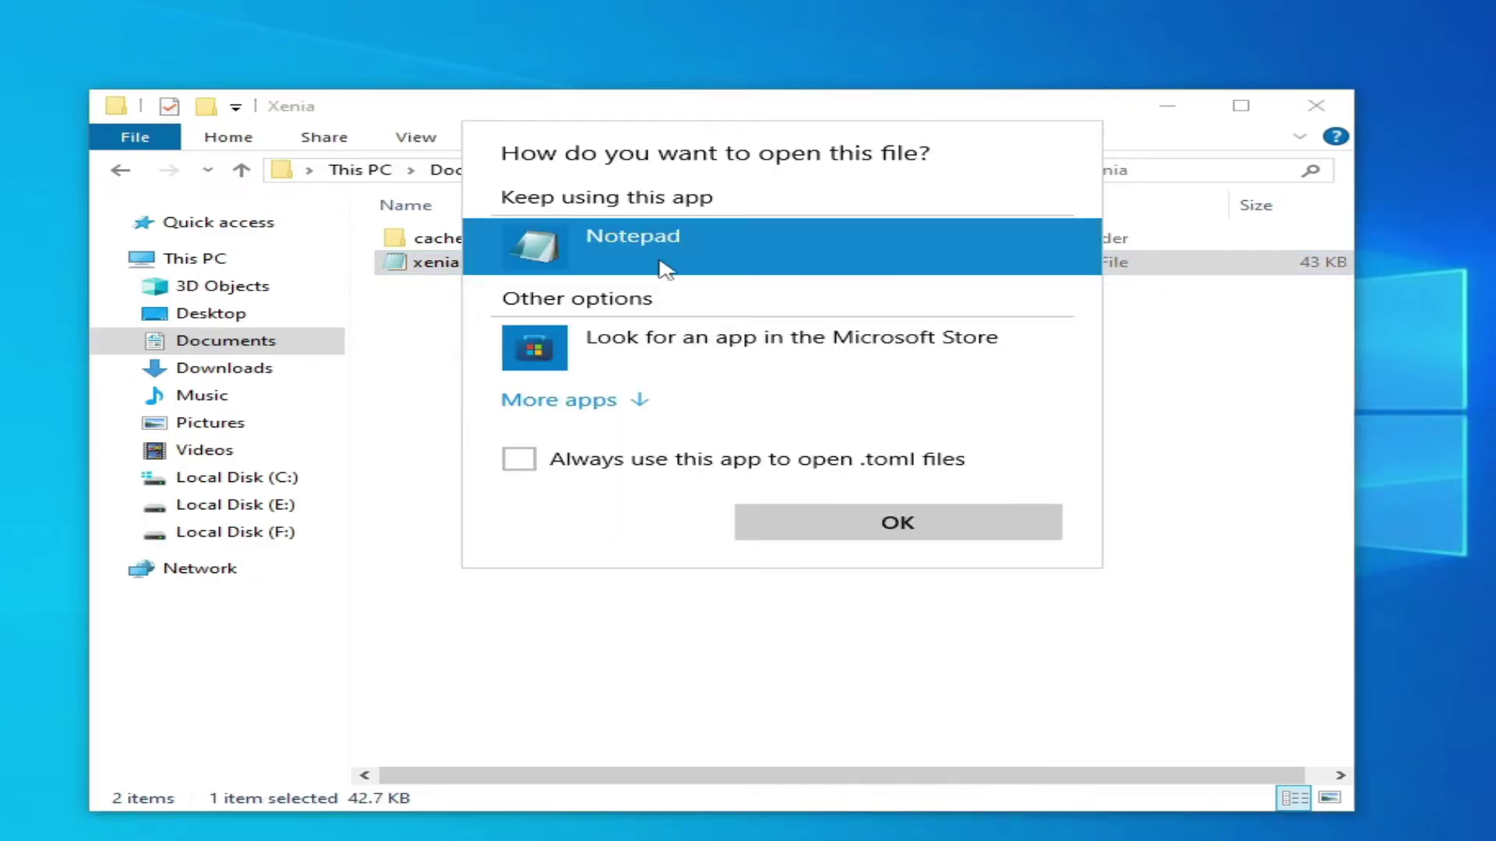
left_click(640, 402)
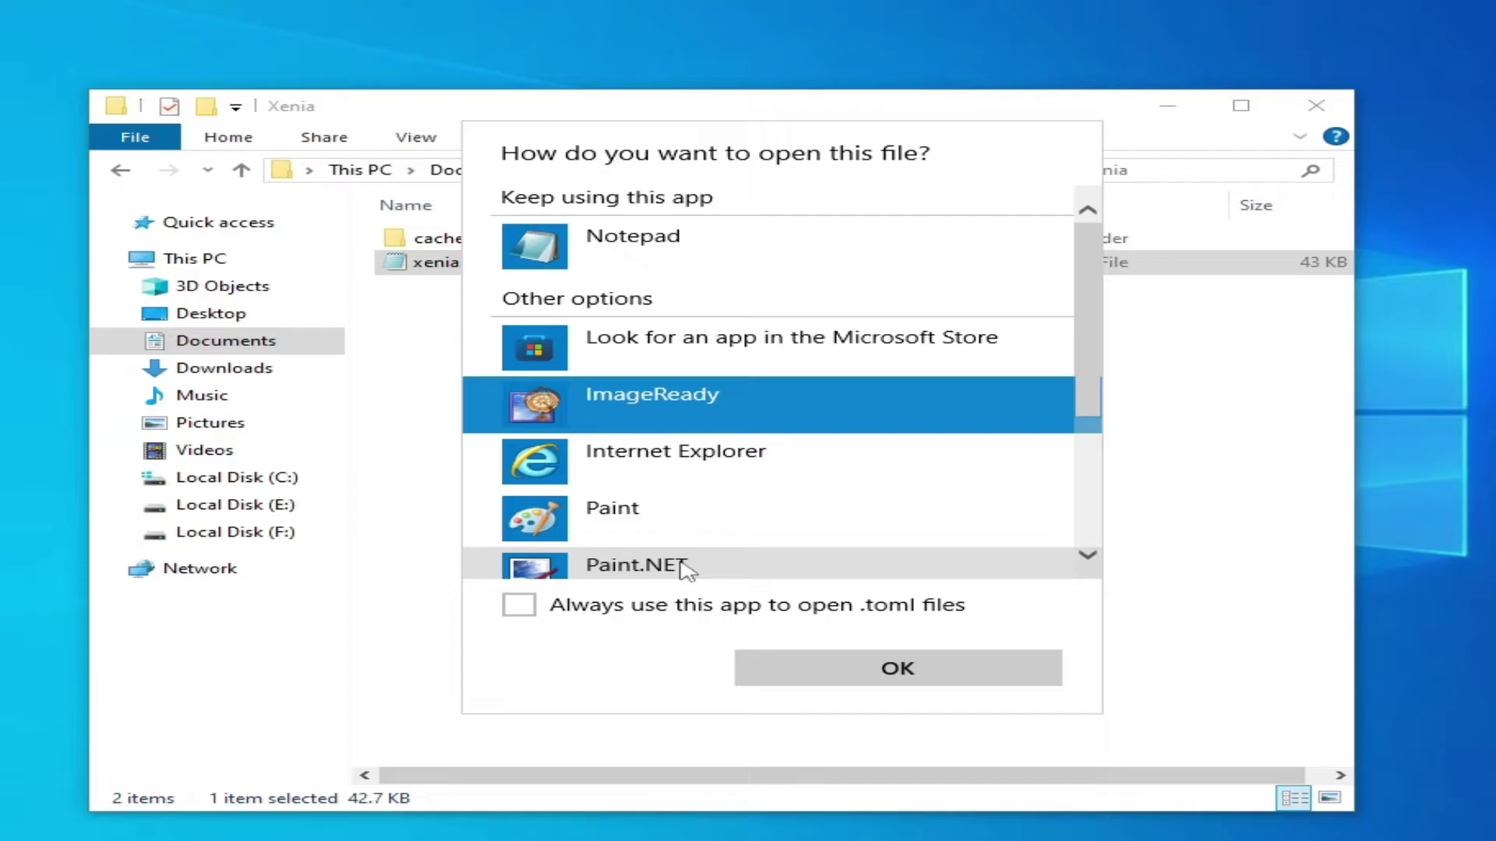
- Change d3d12_readback_resolve from false to true in xenia.config and save it
double_click(587, 262)
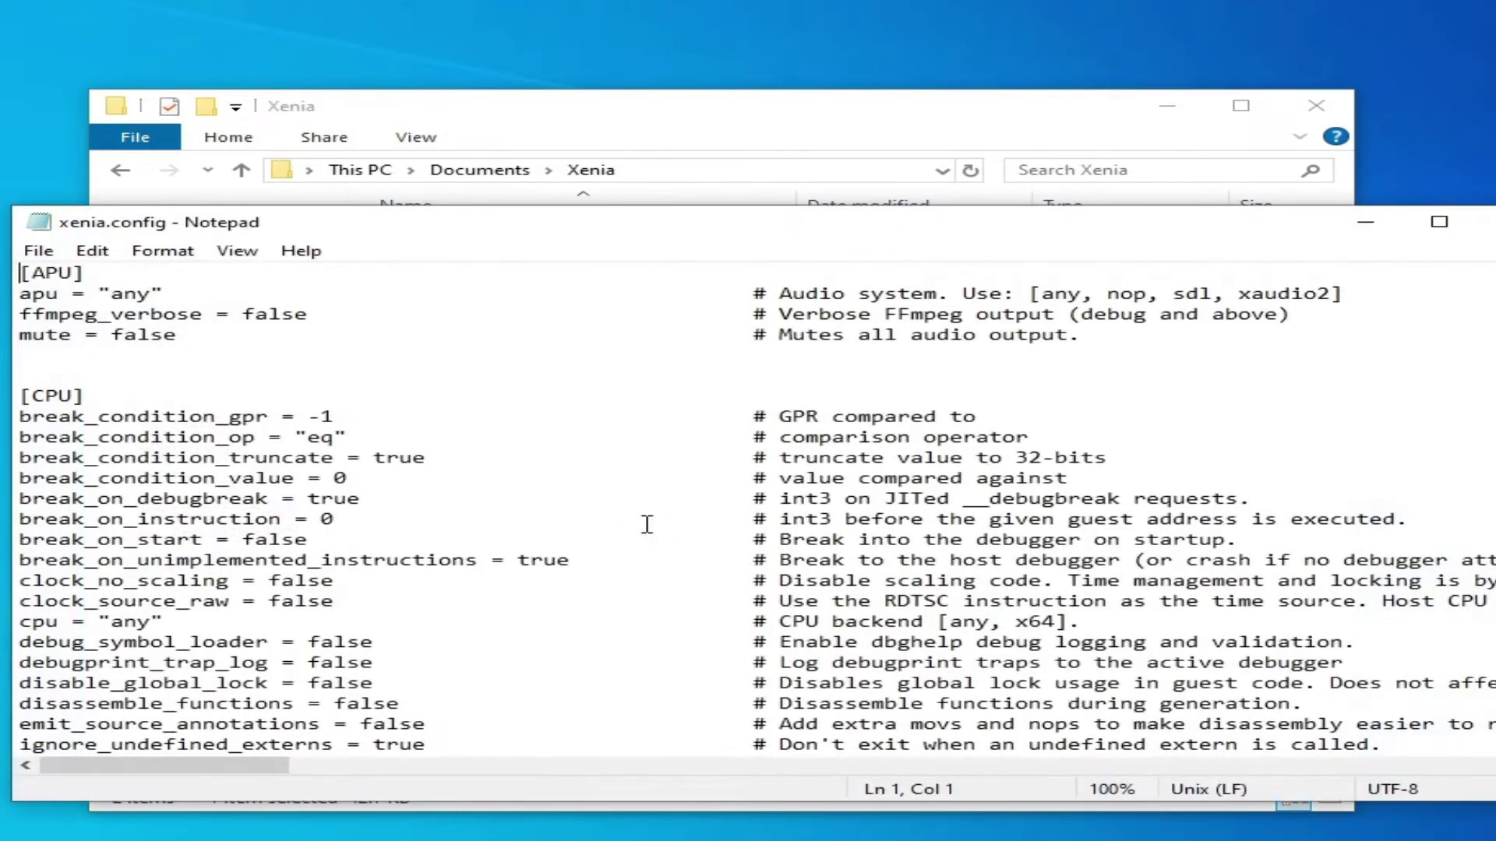
scroll(747, 512, "down", 2)
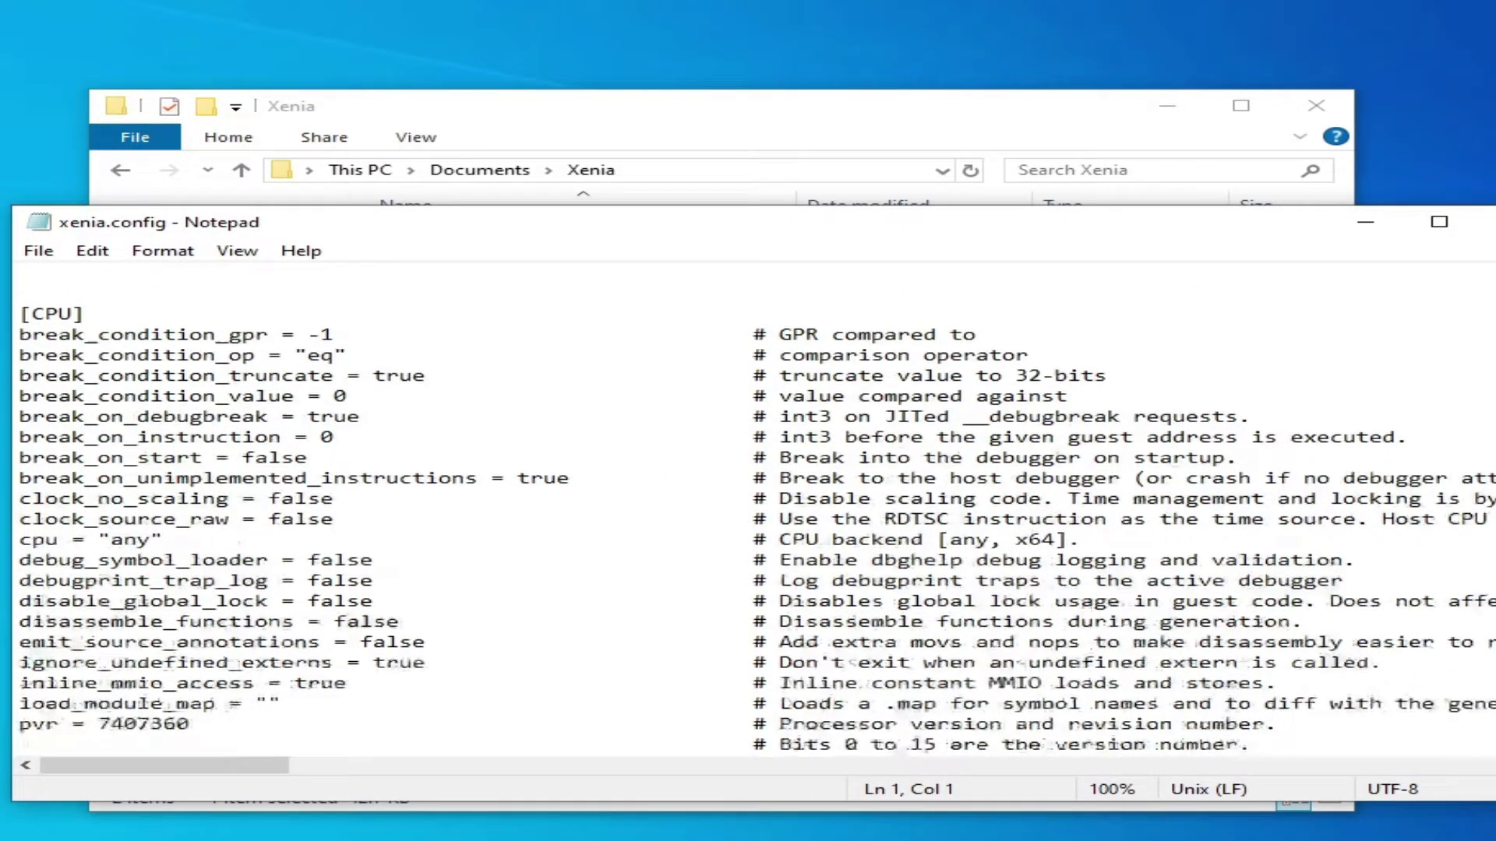
scroll(748, 513, "down", 3)
scroll(749, 512, "down", 3)
scroll(749, 511, "down", 3)
scroll(748, 512, "down", 3)
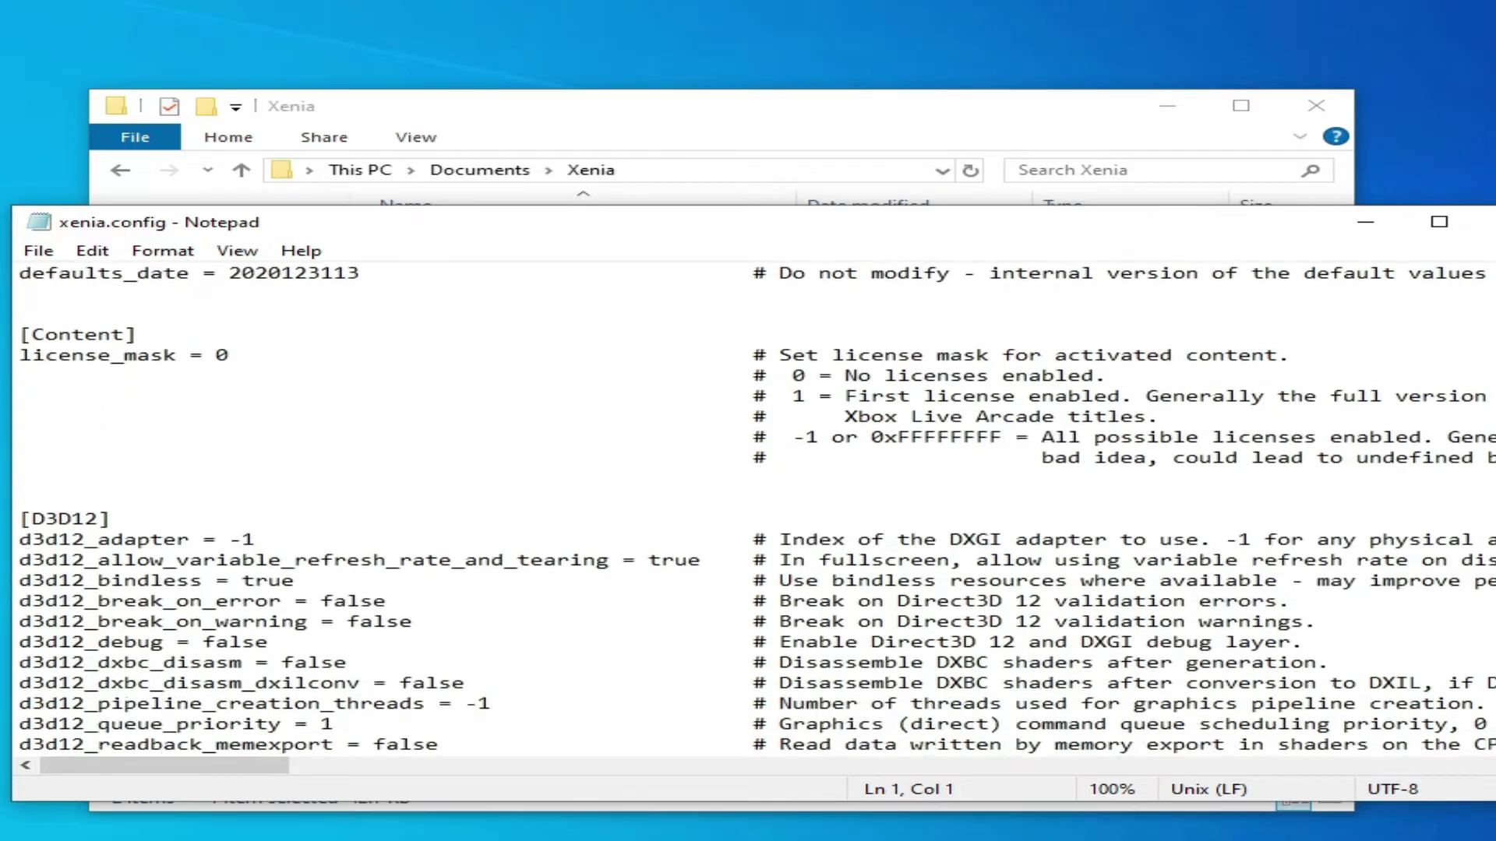
scroll(748, 512, "down", 3)
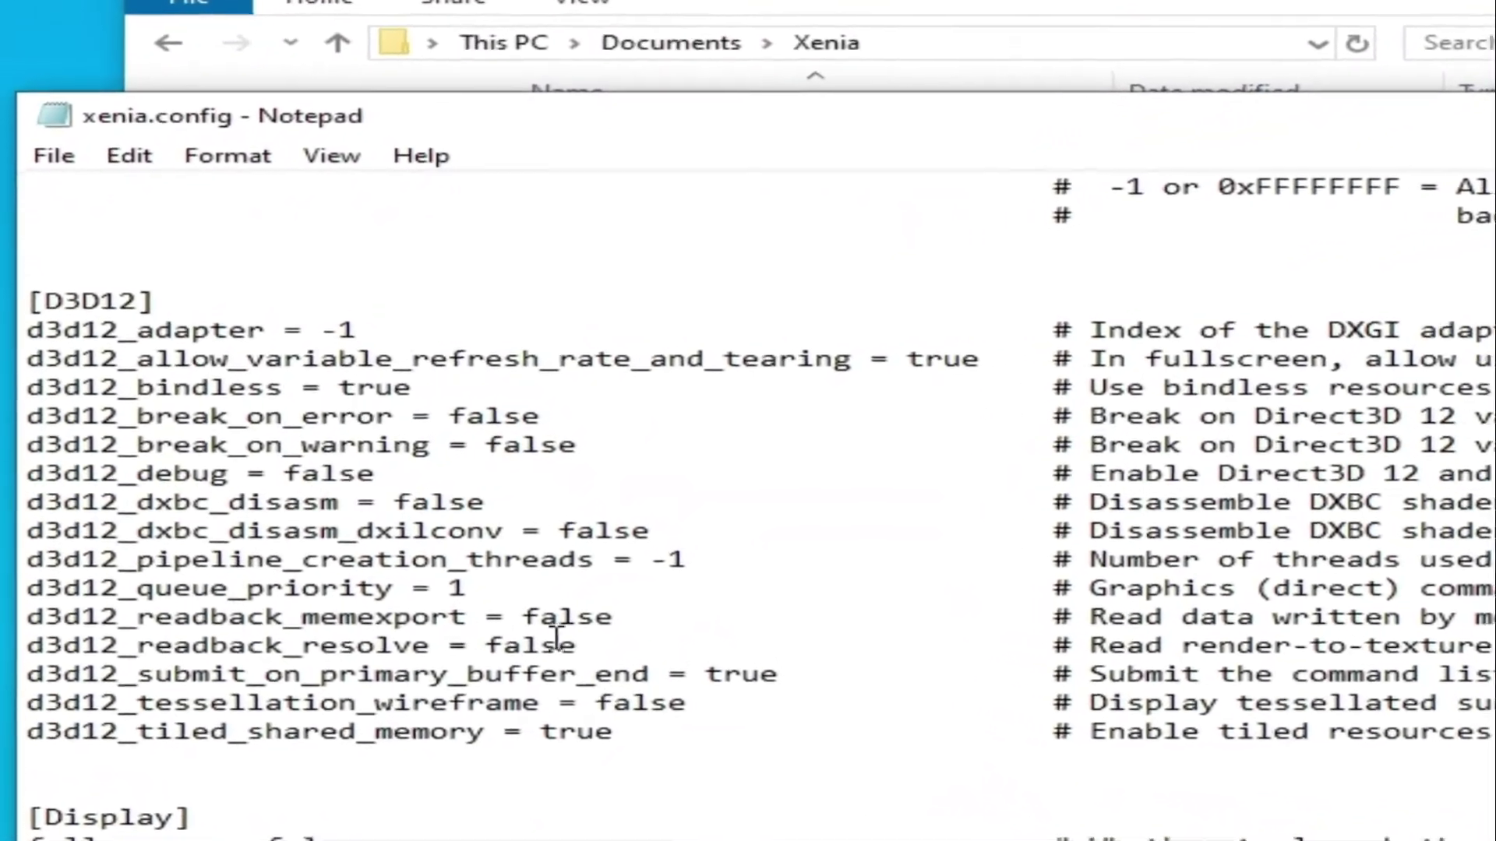
left_click(208, 645)
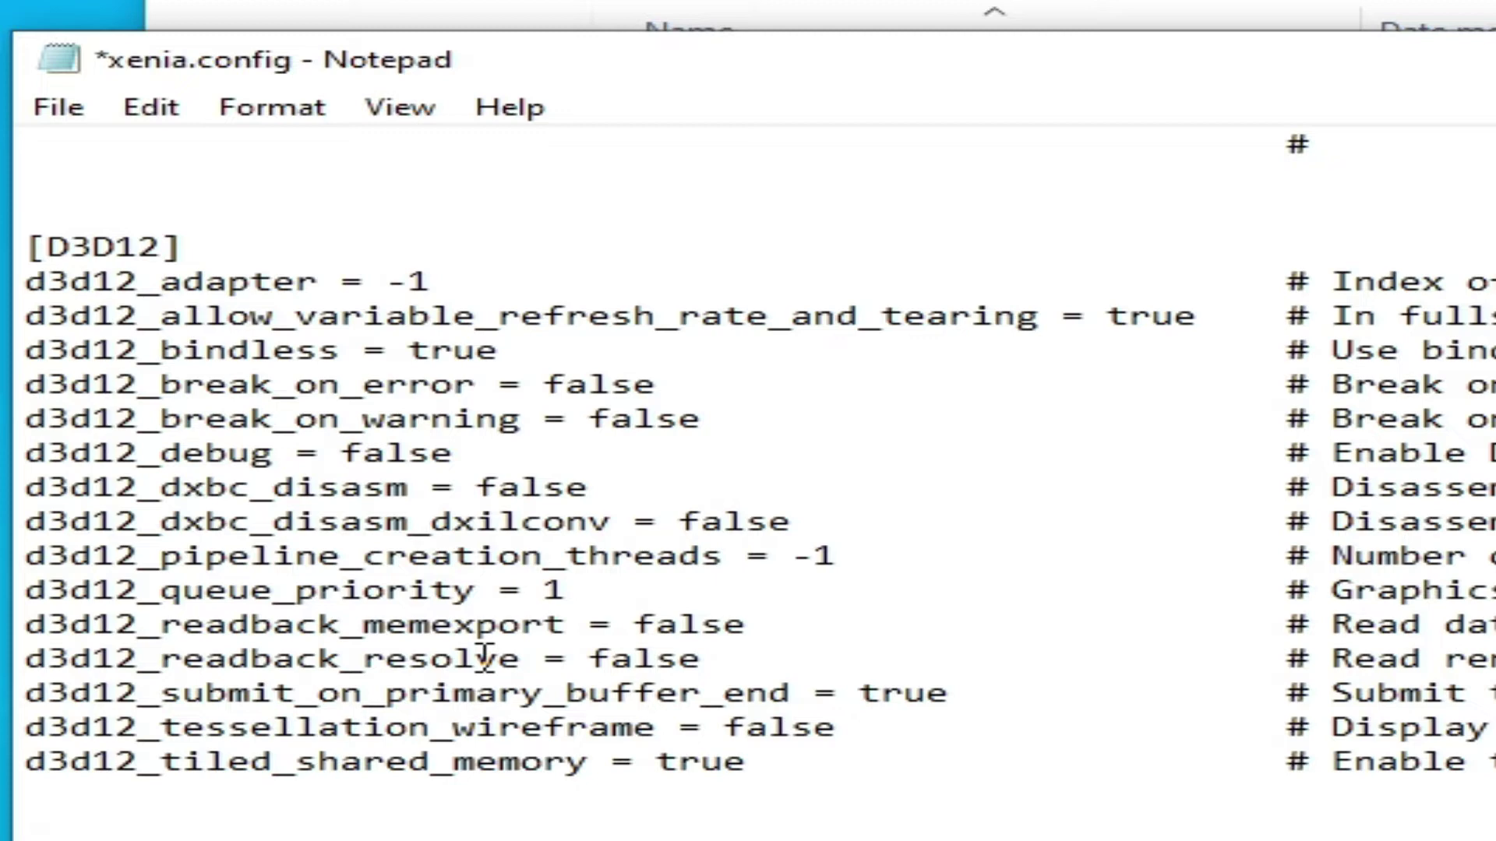
double_click(559, 658)
left_click(589, 658)
left_click_drag(702, 658, 589, 658)
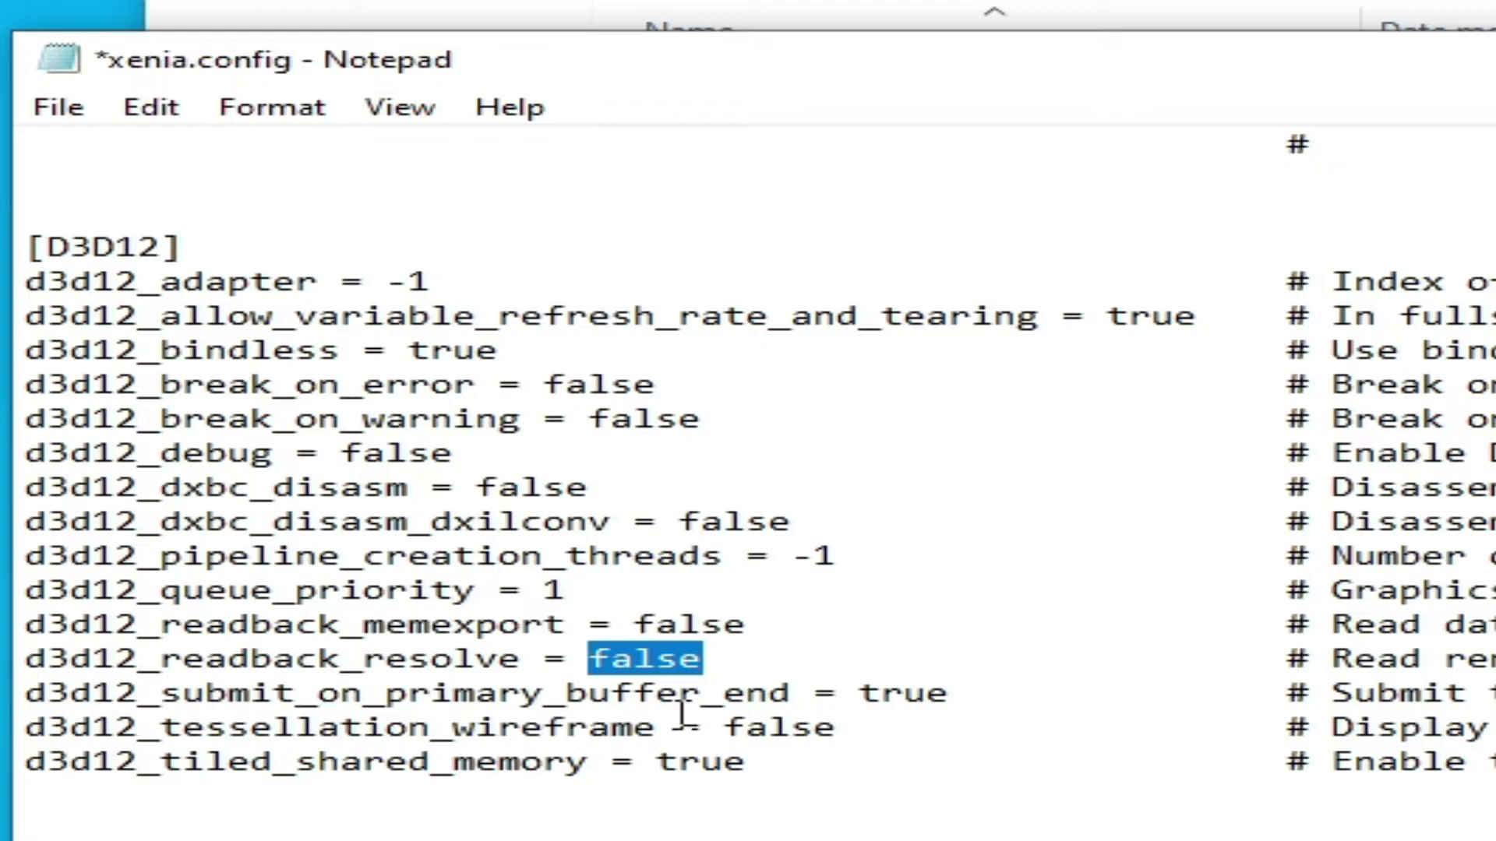
type("true")
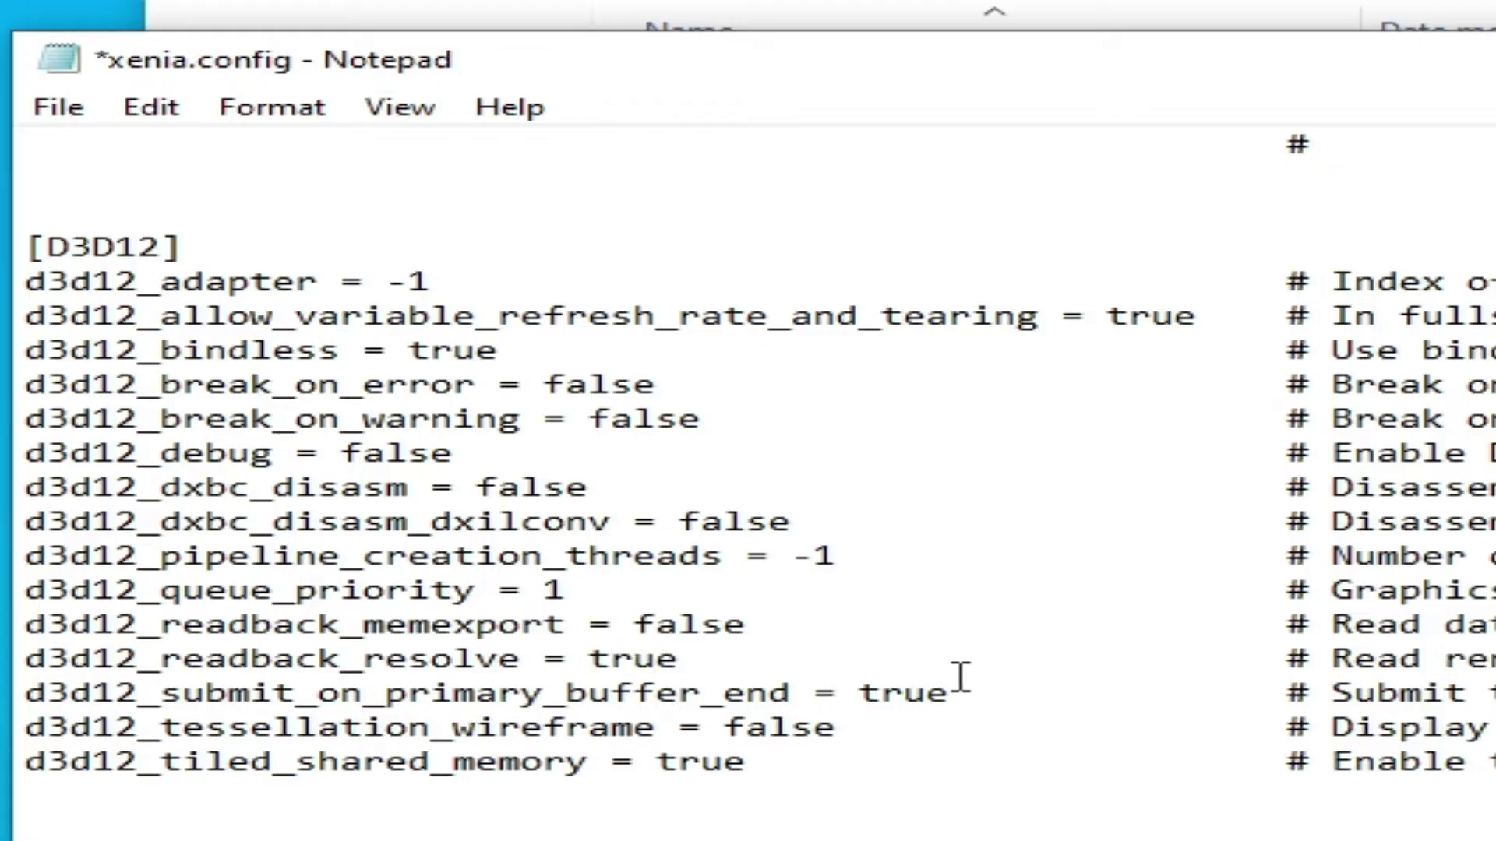
left_click(62, 111)
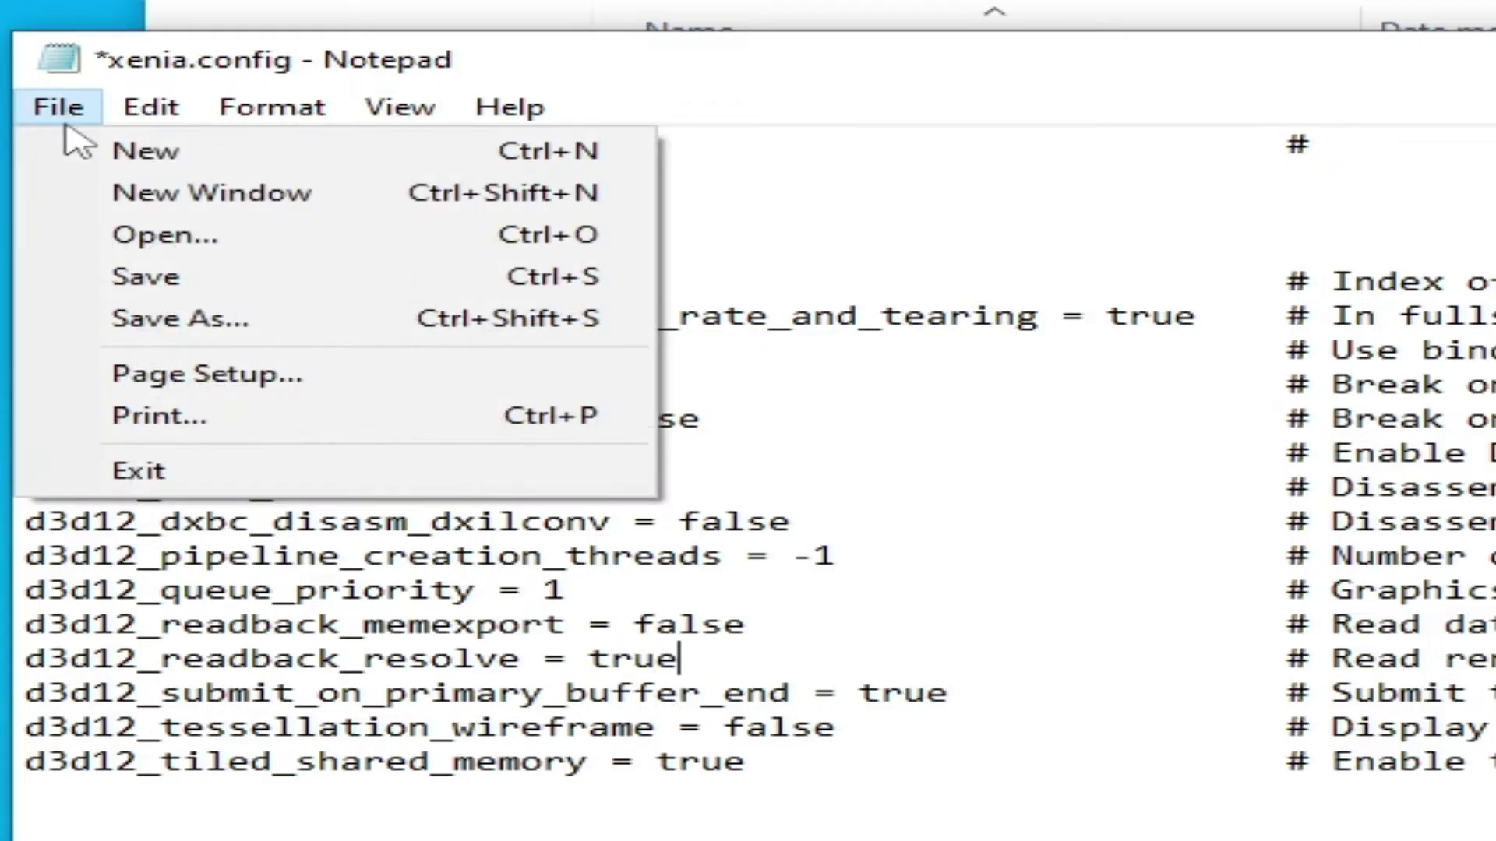
left_click(156, 279)
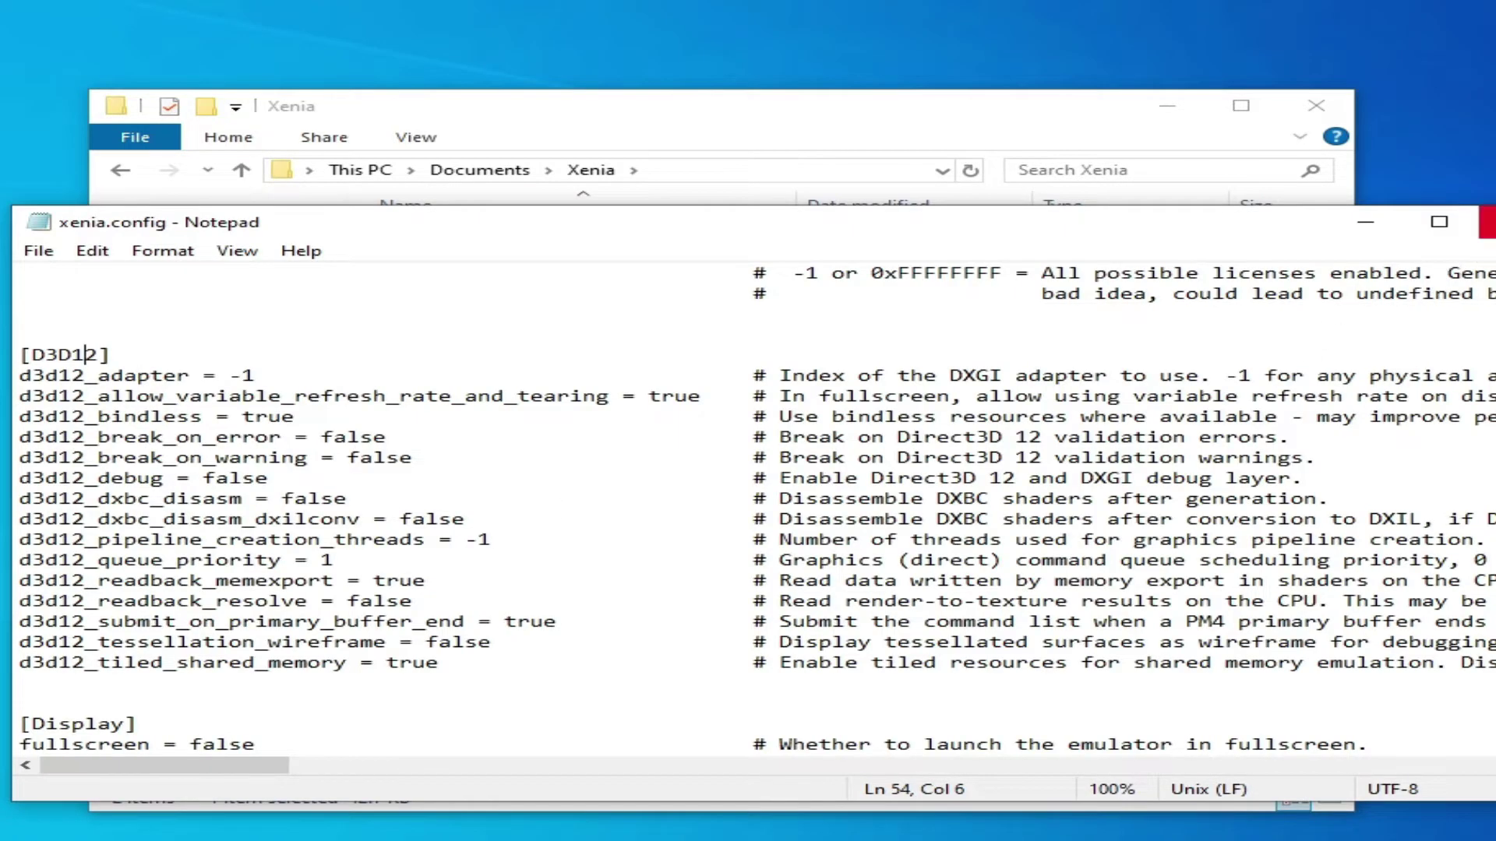
- Close xenia.config, view xenia-canary.config's D3D12 section, then close it unchanged
left_click(1487, 220)
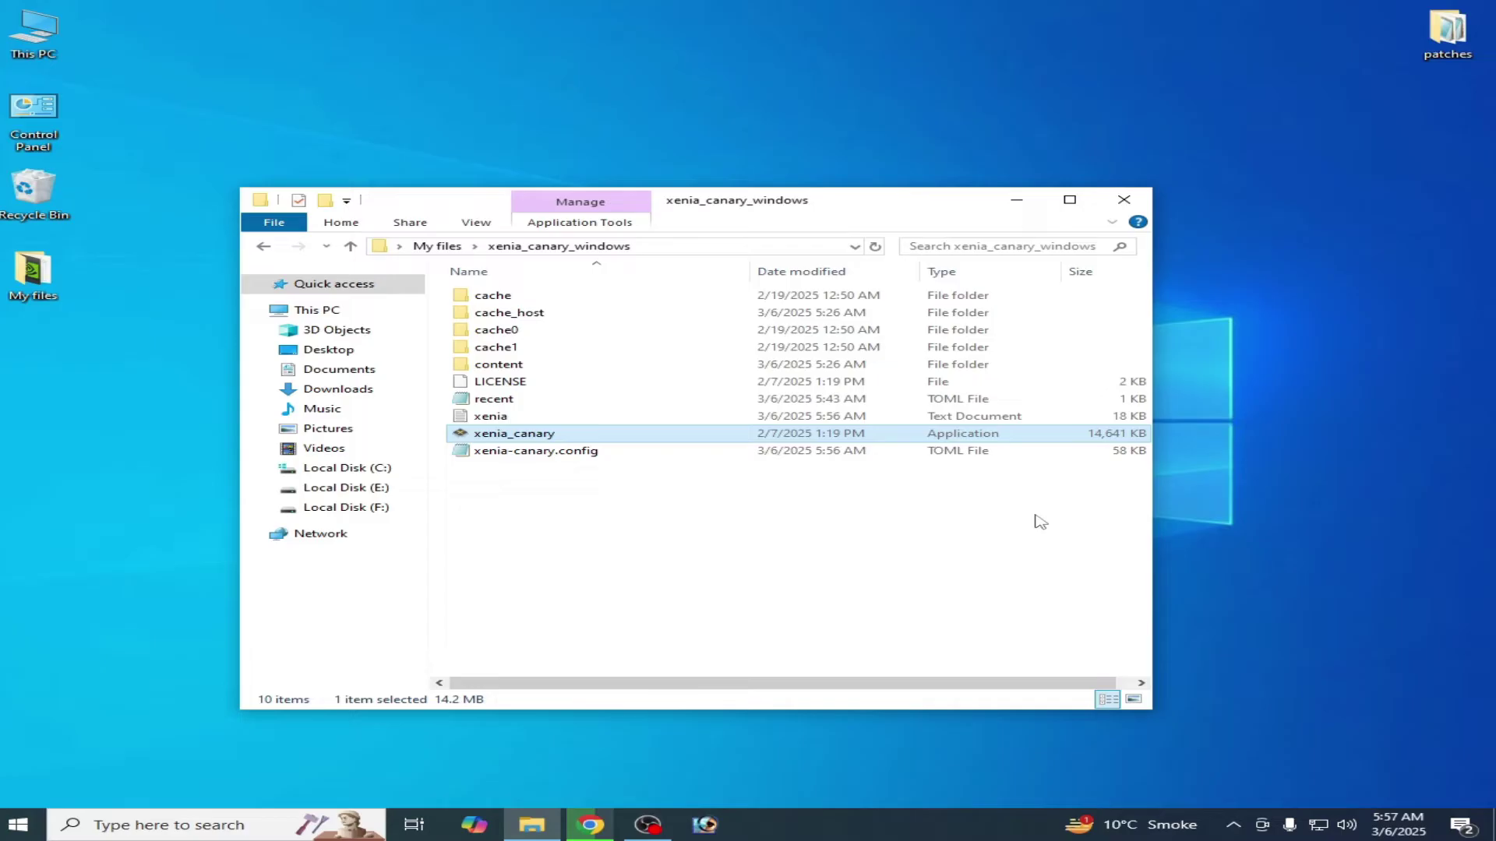
double_click(521, 454)
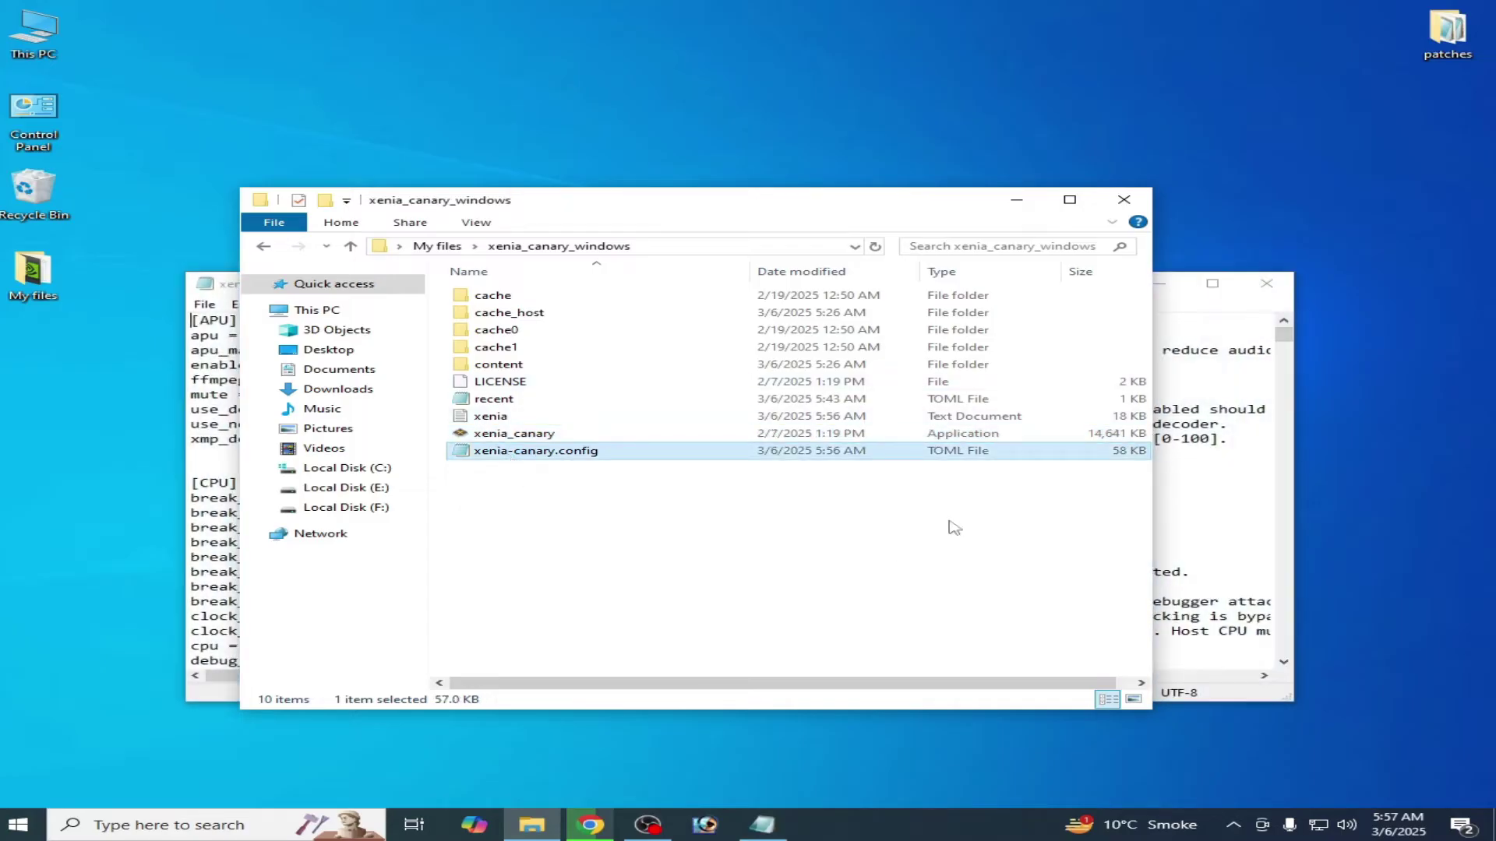
left_click(1280, 340)
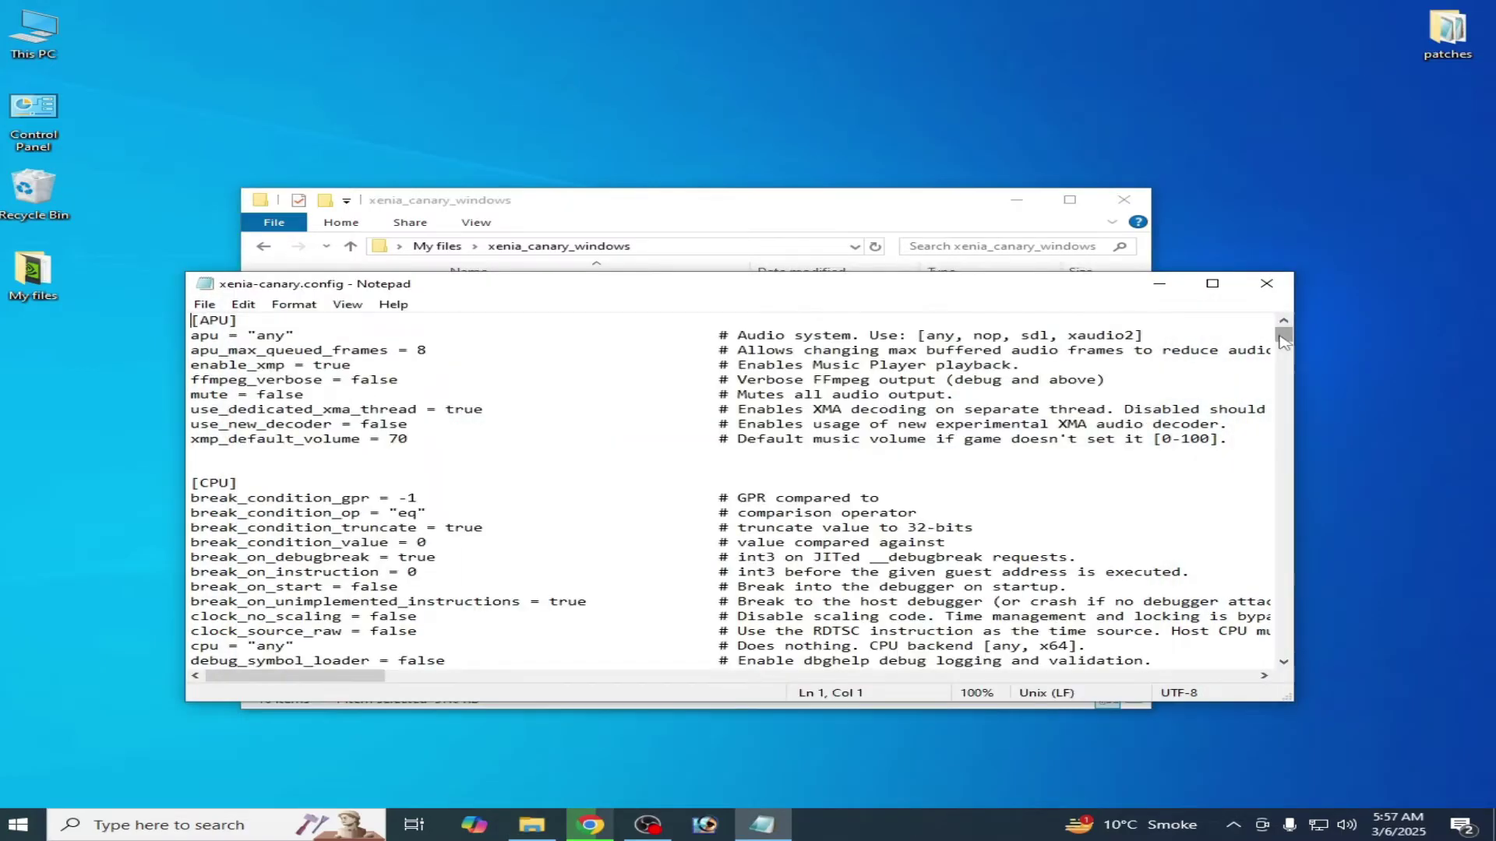
scroll(409, 511, "down", 10)
scroll(410, 511, "down", 10)
scroll(409, 511, "down", 10)
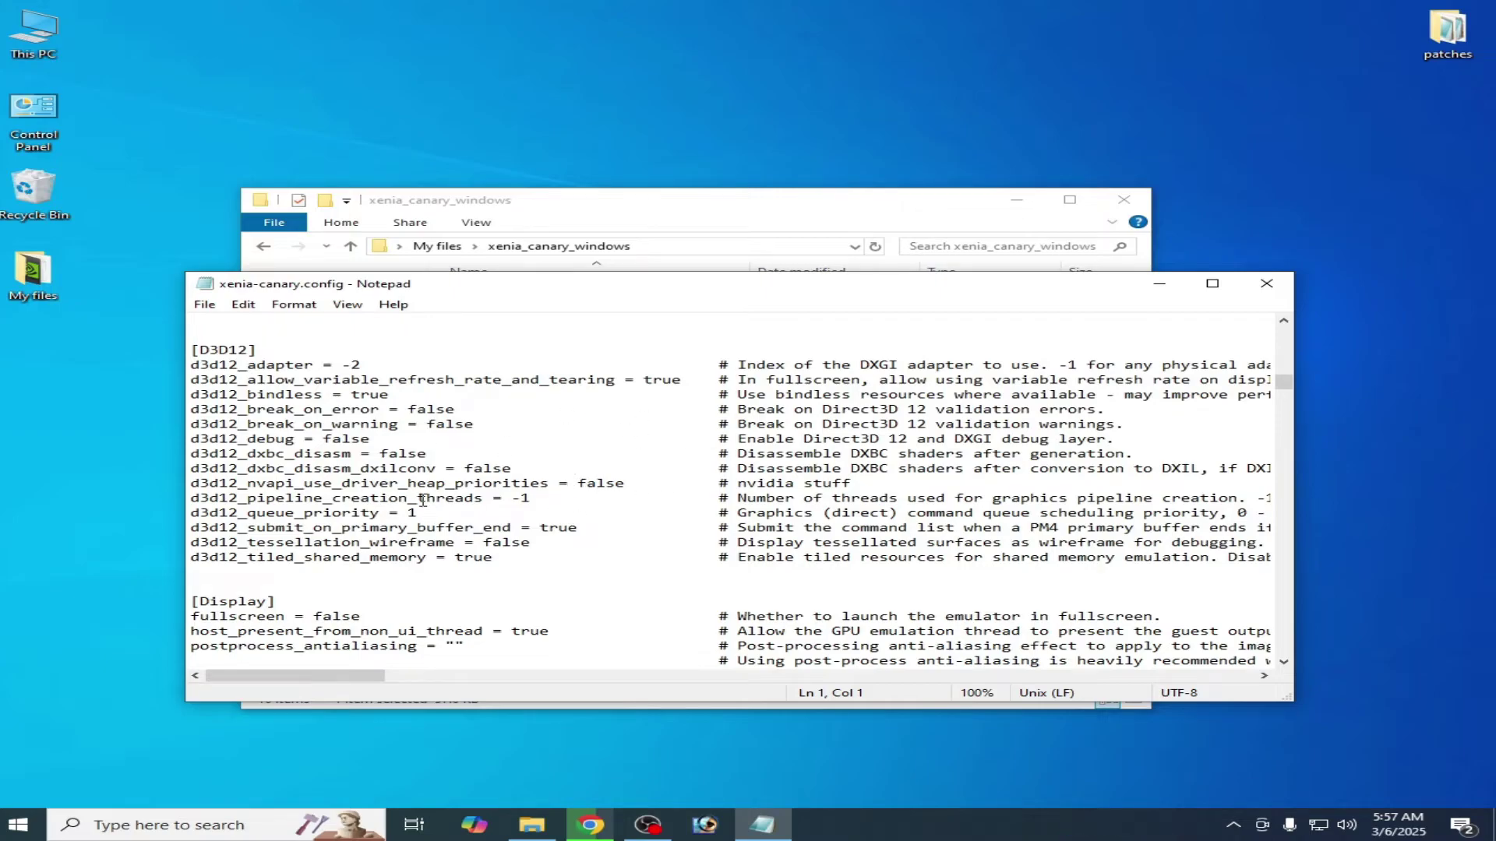
left_click(1266, 283)
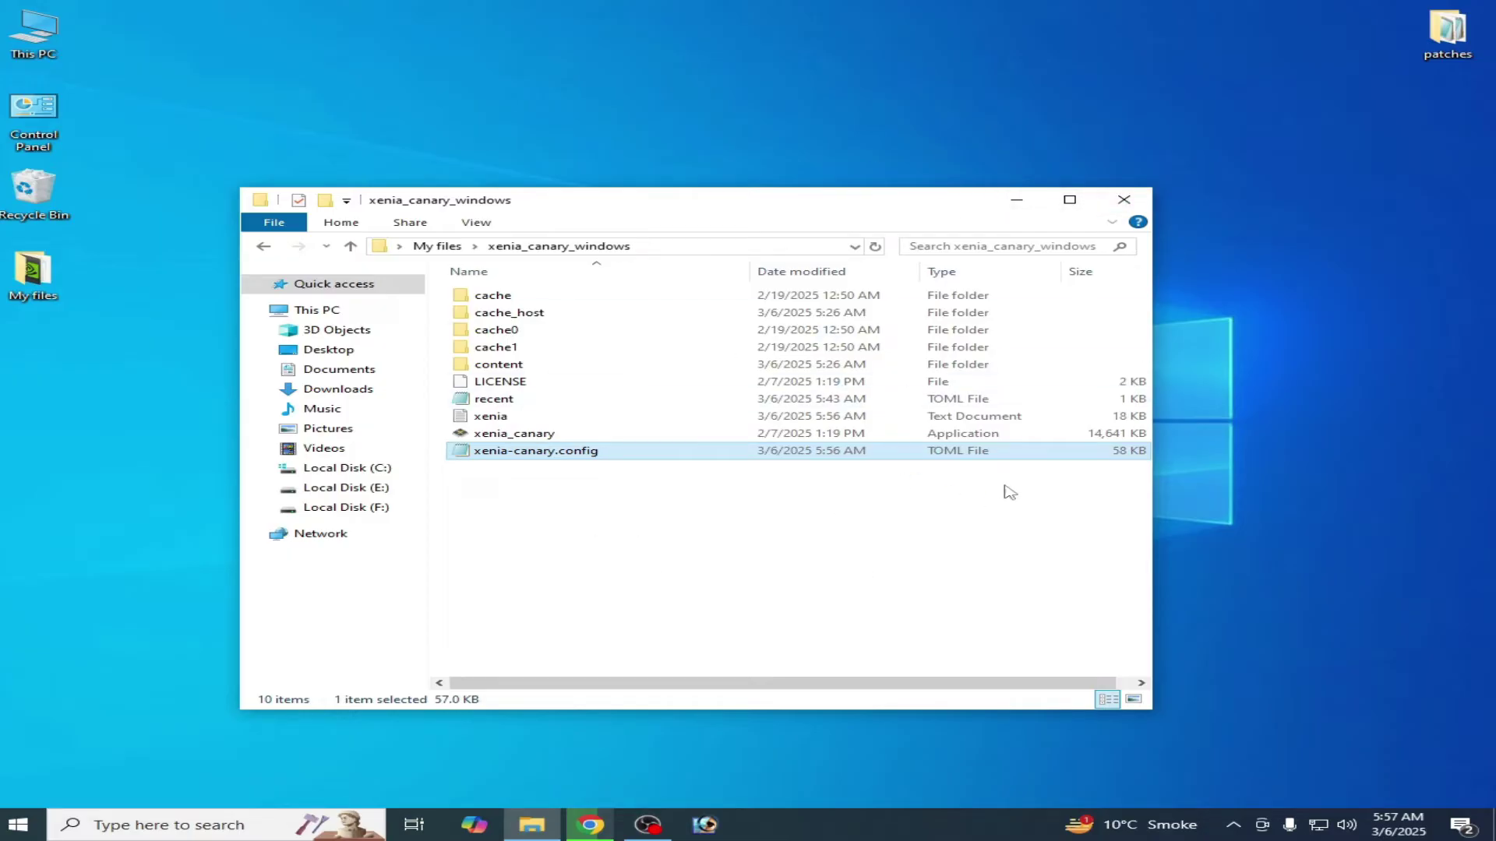
left_click_drag(1447, 35, 628, 545)
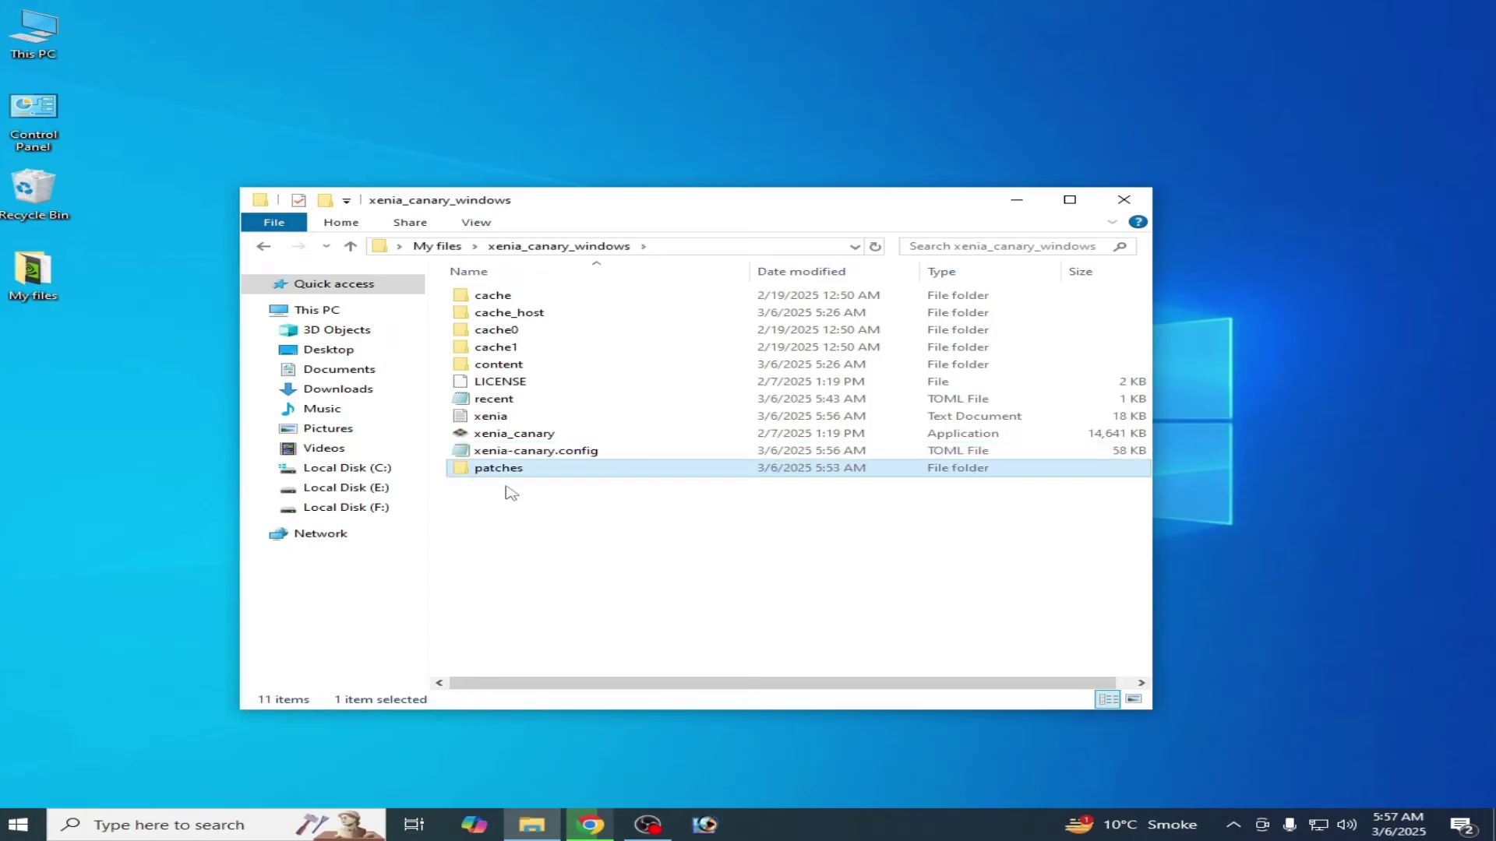
double_click(511, 471)
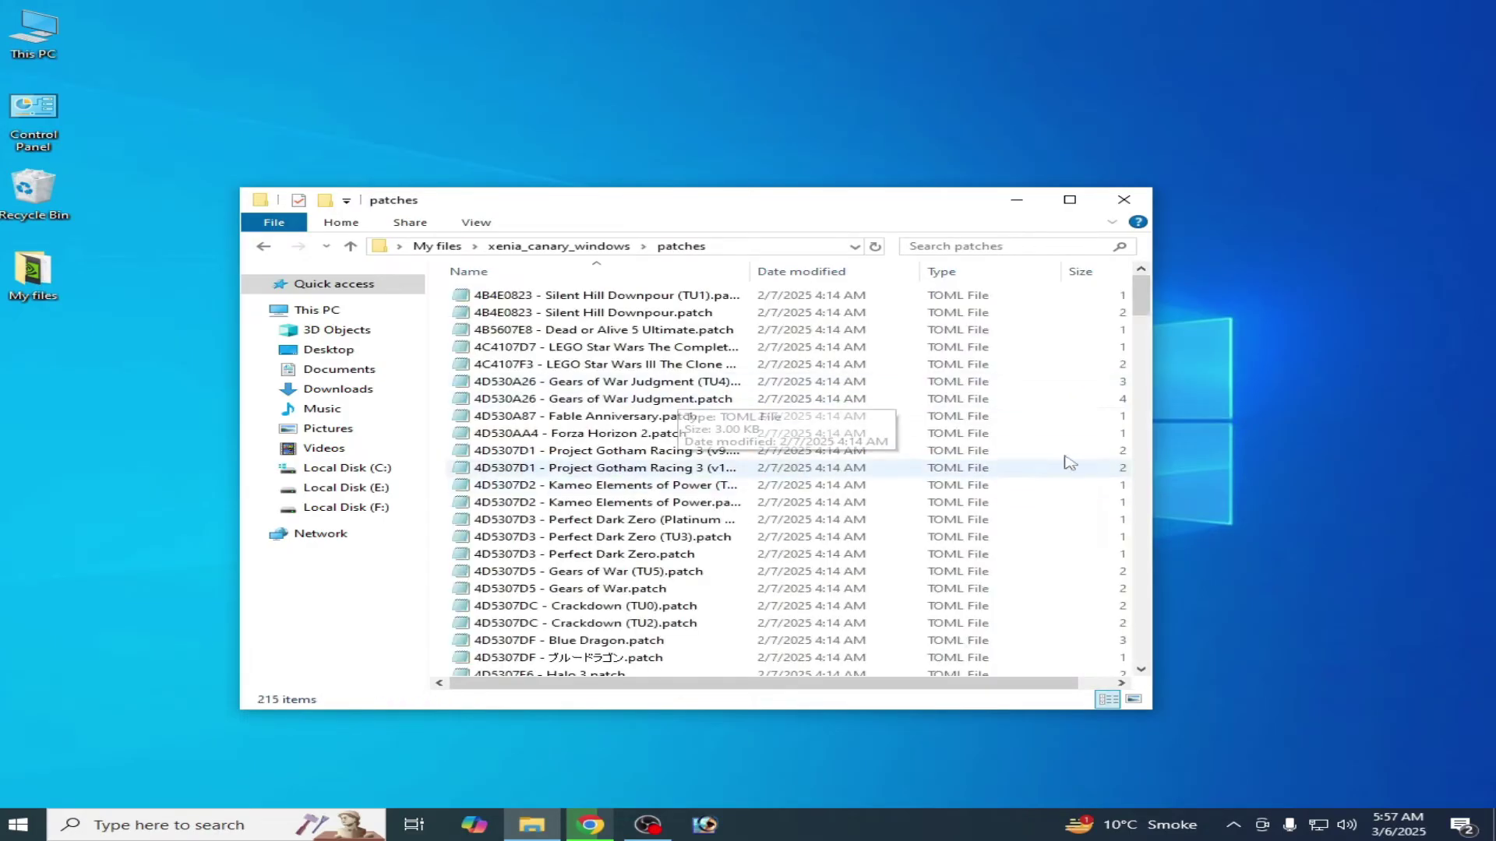
left_click_drag(1143, 299, 1140, 457)
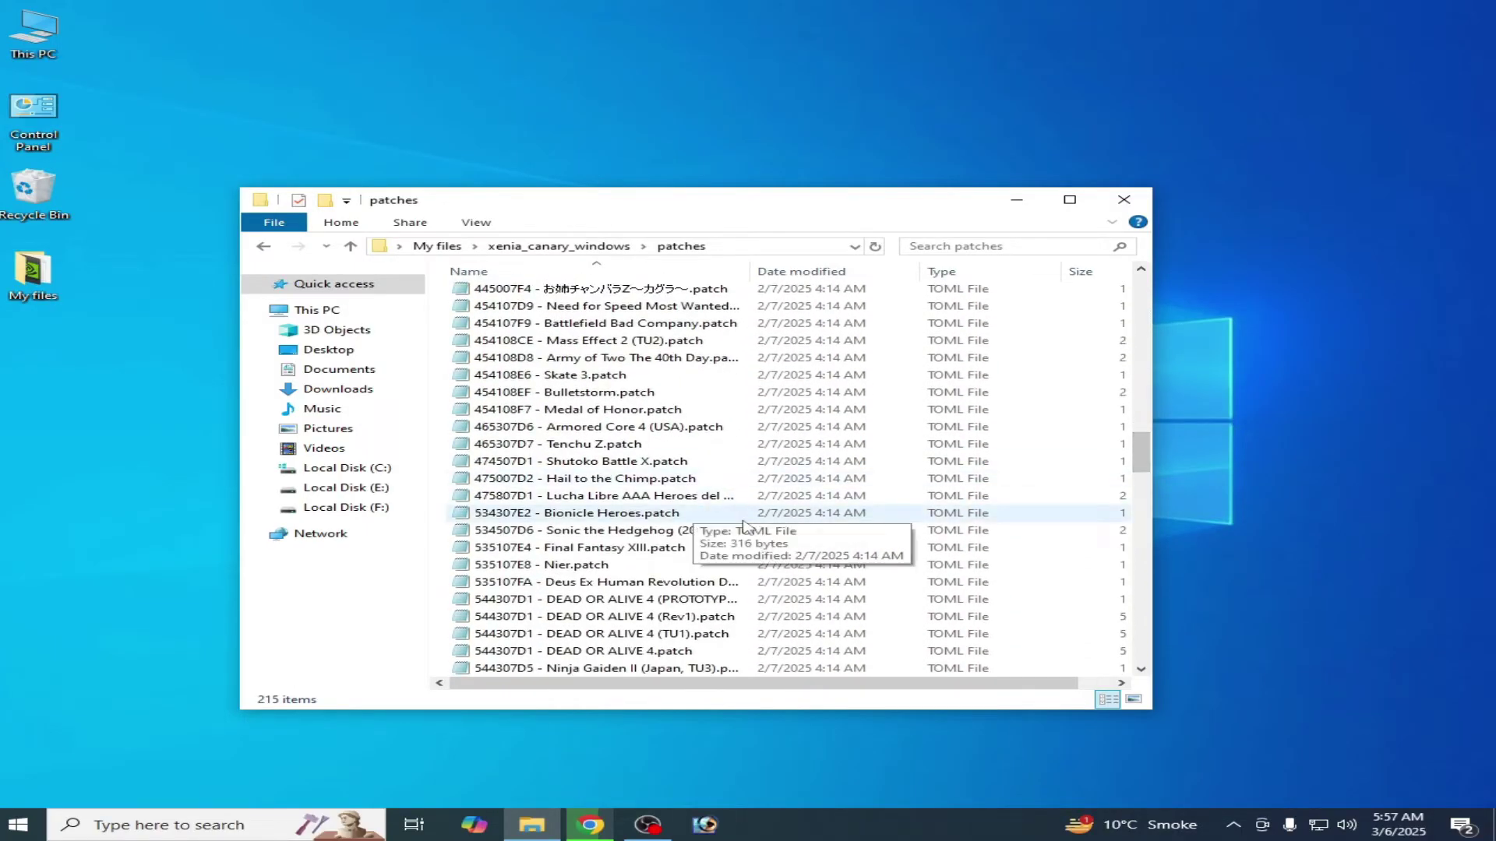
scroll(701, 503, "down", 7)
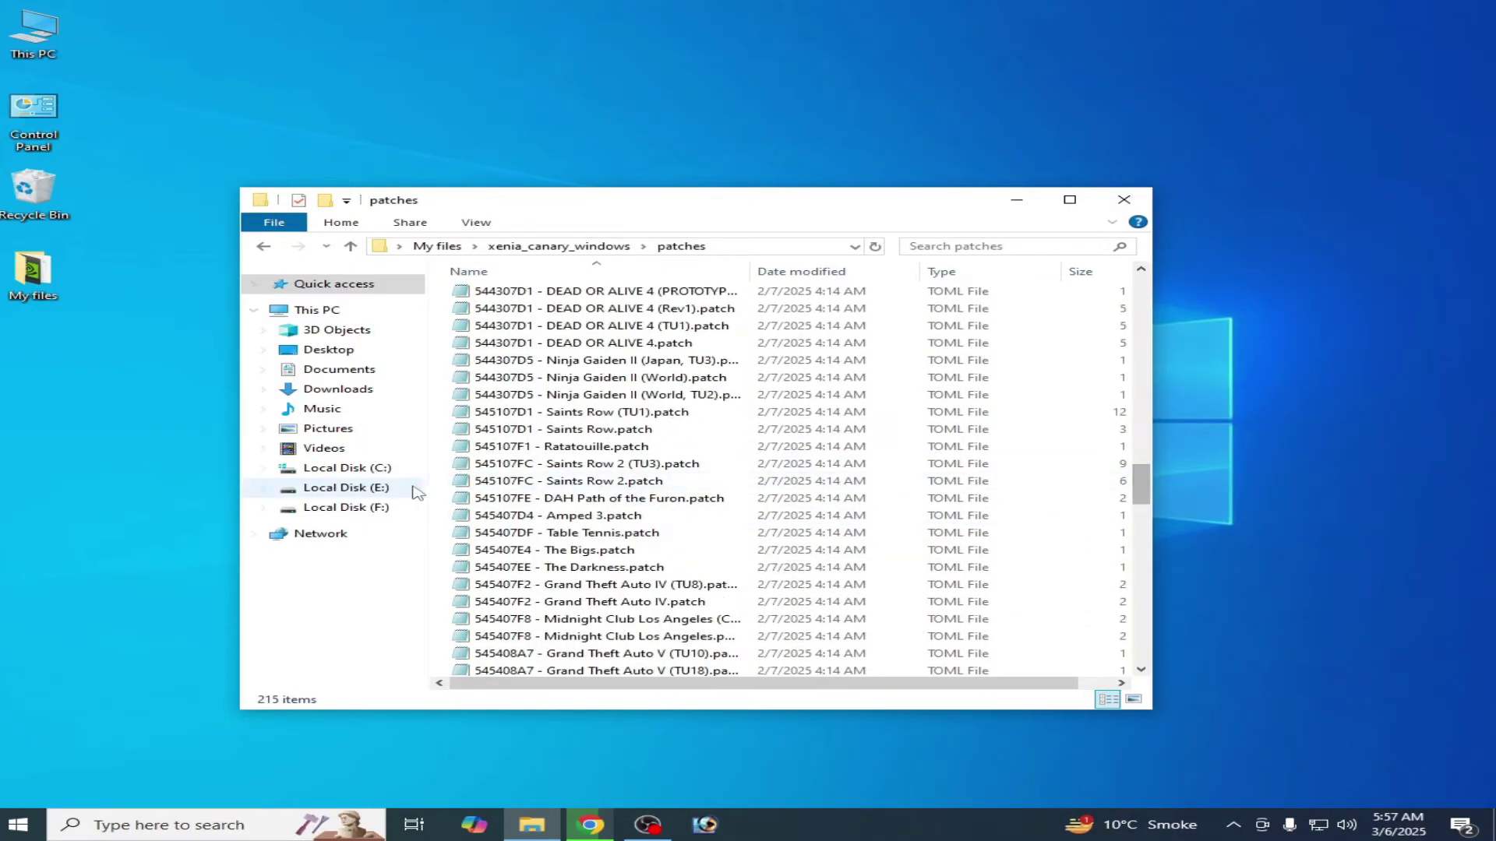
double_click(572, 467)
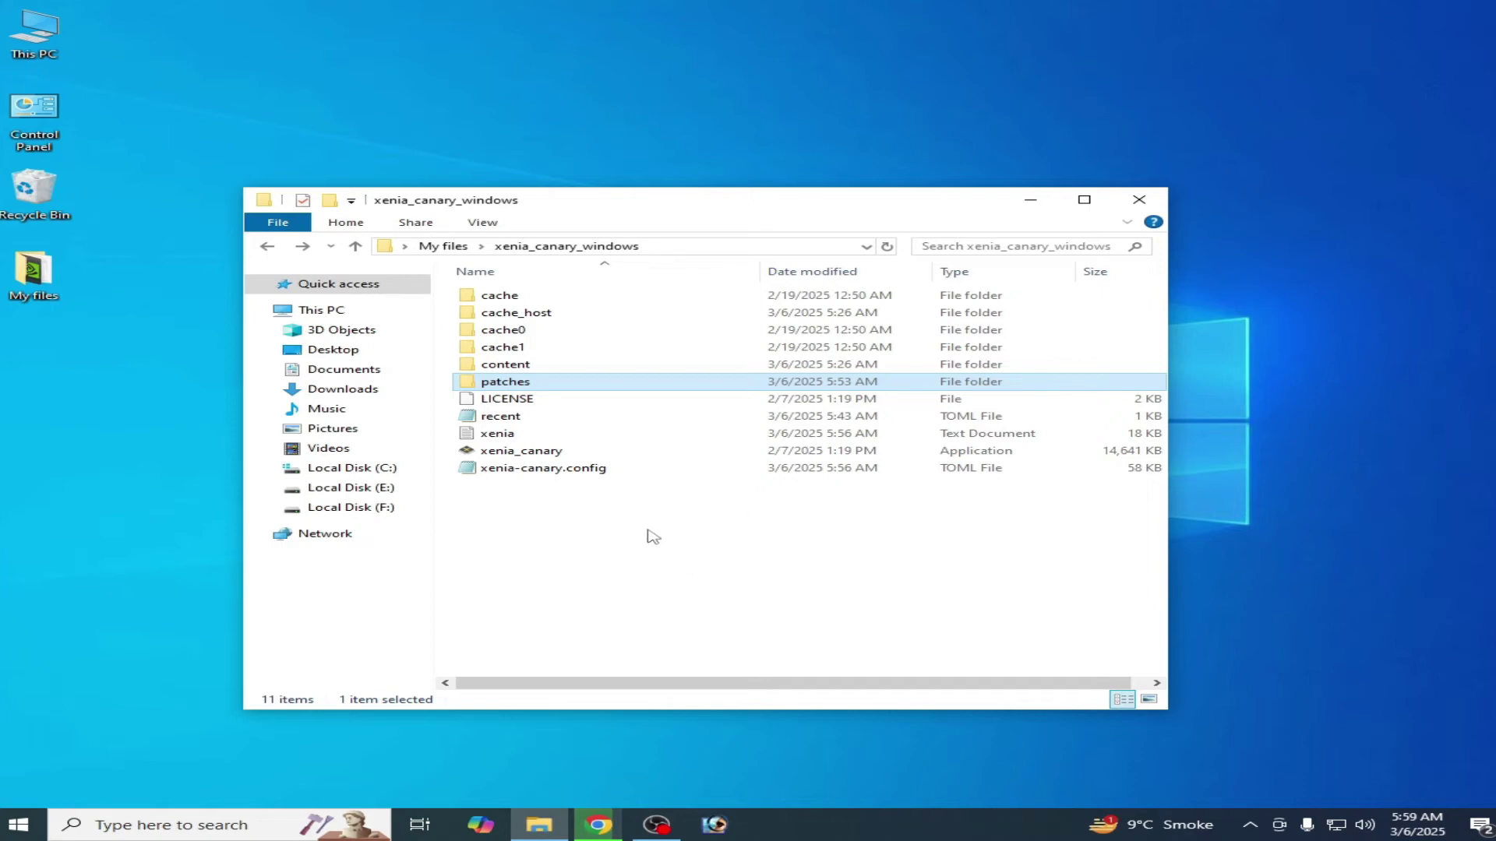
- Open xenia-canary.config and copy 'vulkan' from the Graphics system comment
double_click(562, 469)
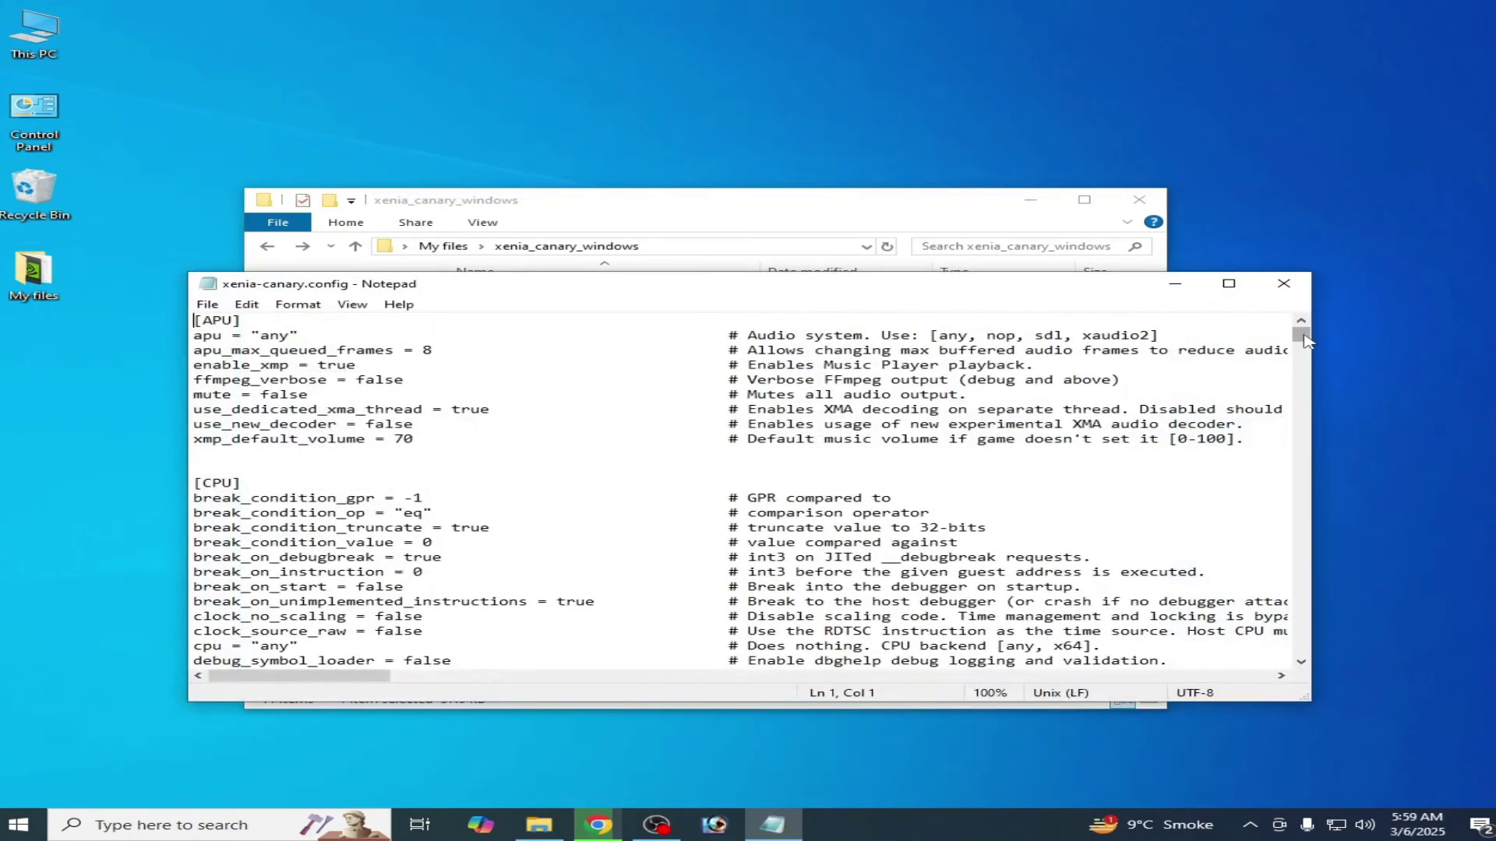
scroll(1297, 339, "down", 15)
scroll(749, 468, "down", 5)
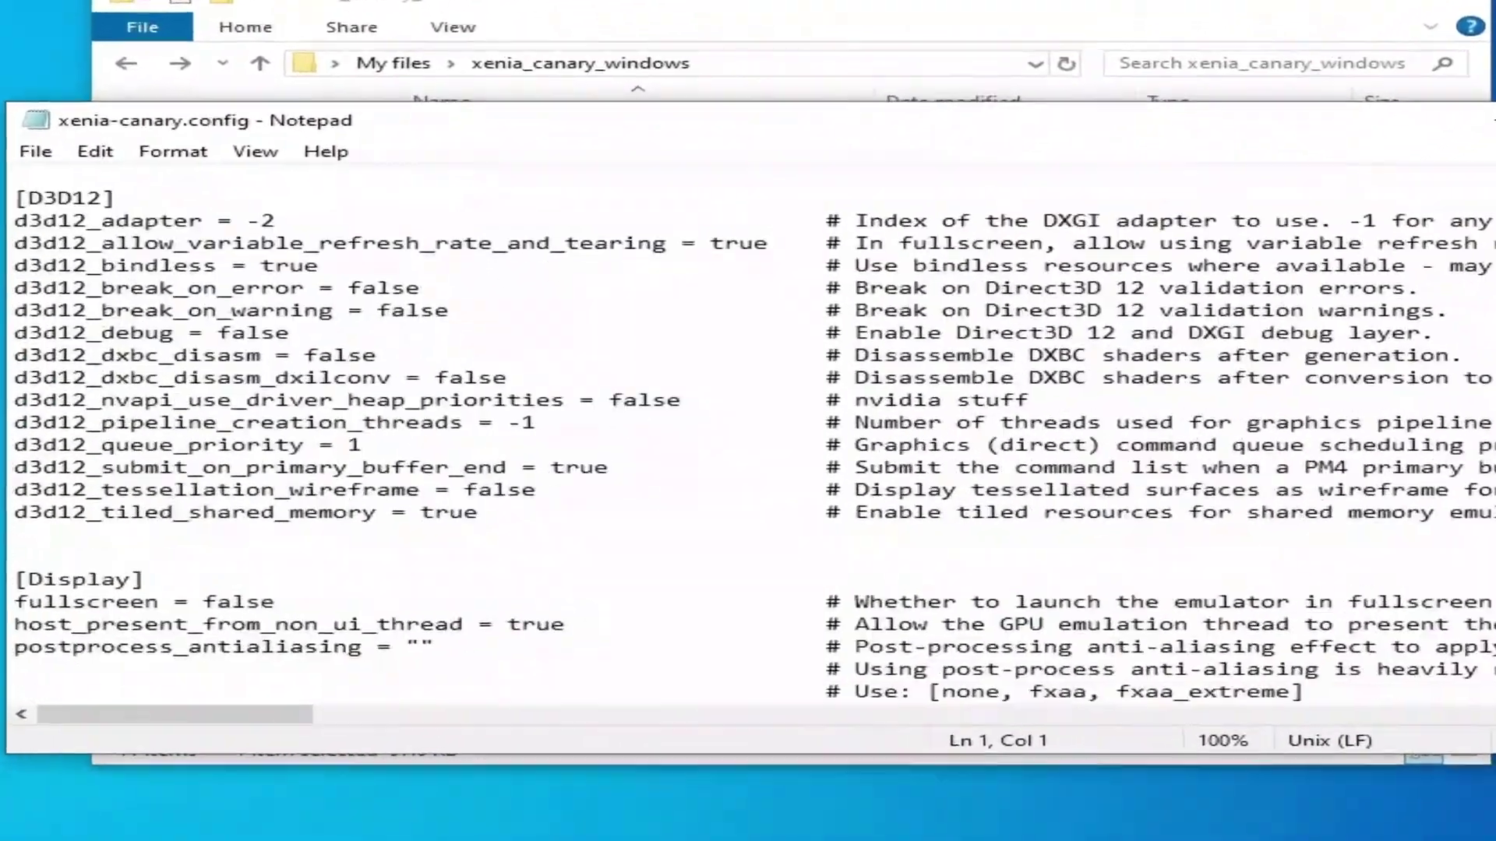
scroll(749, 469, "down", 5)
scroll(749, 468, "down", 5)
scroll(748, 468, "down", 5)
scroll(748, 439, "down", 4)
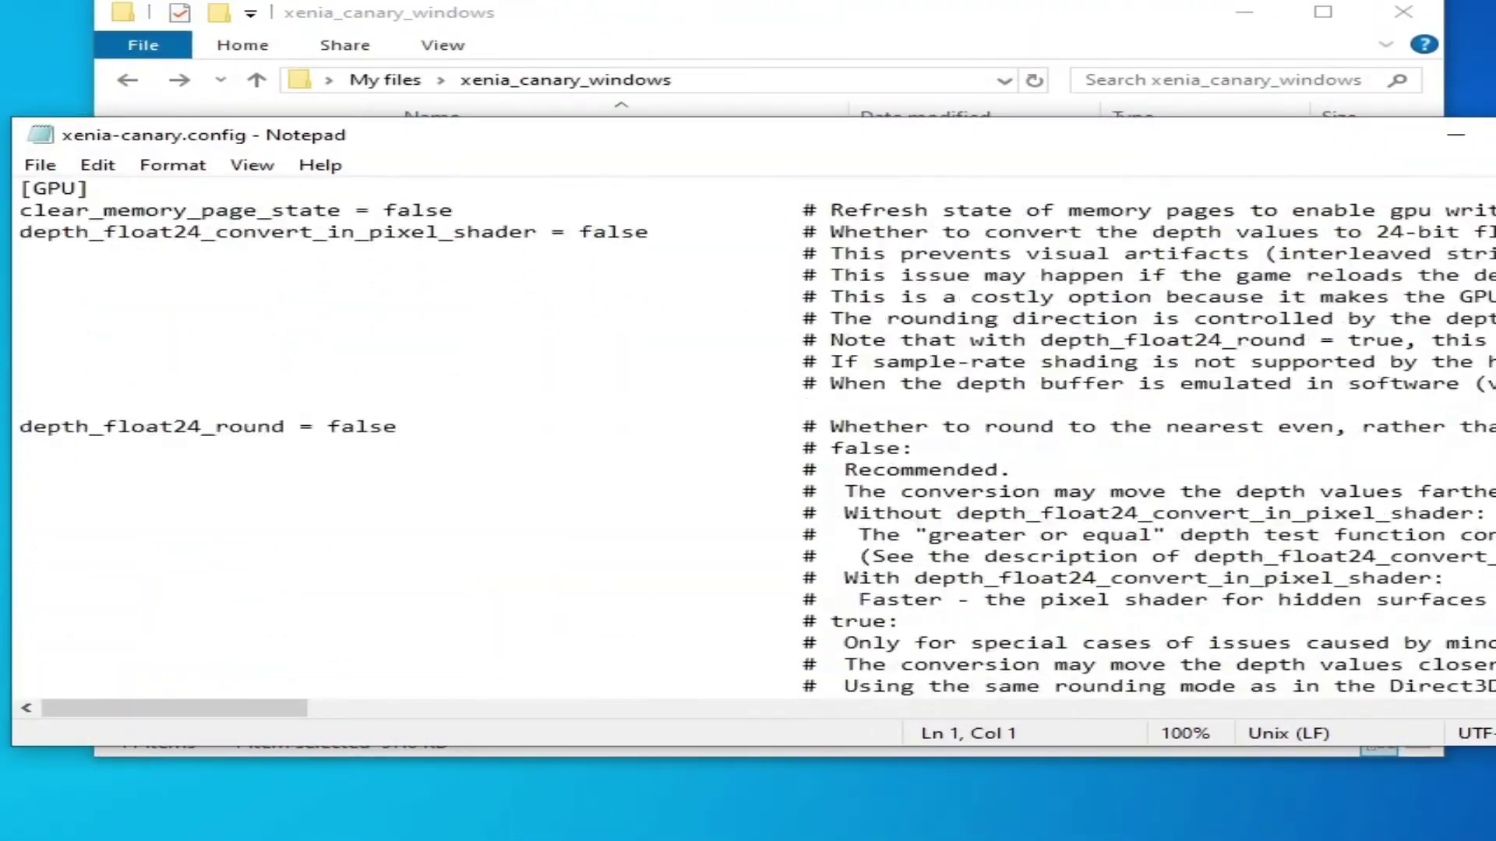
scroll(749, 439, "down", 4)
scroll(748, 438, "down", 4)
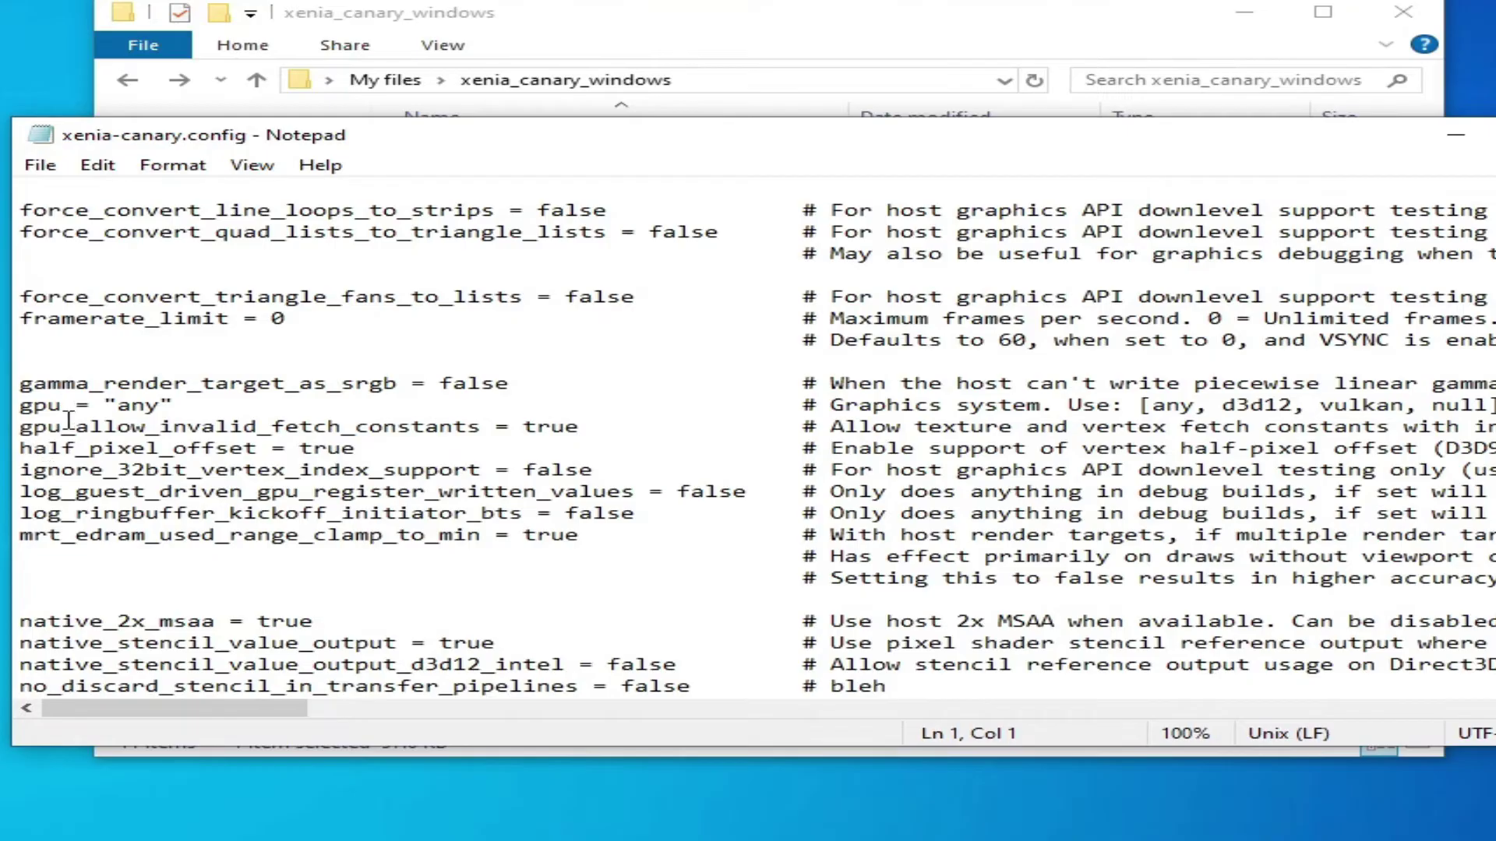
left_click_drag(1223, 406, 1403, 407)
left_click(1319, 408)
right_click(1391, 412)
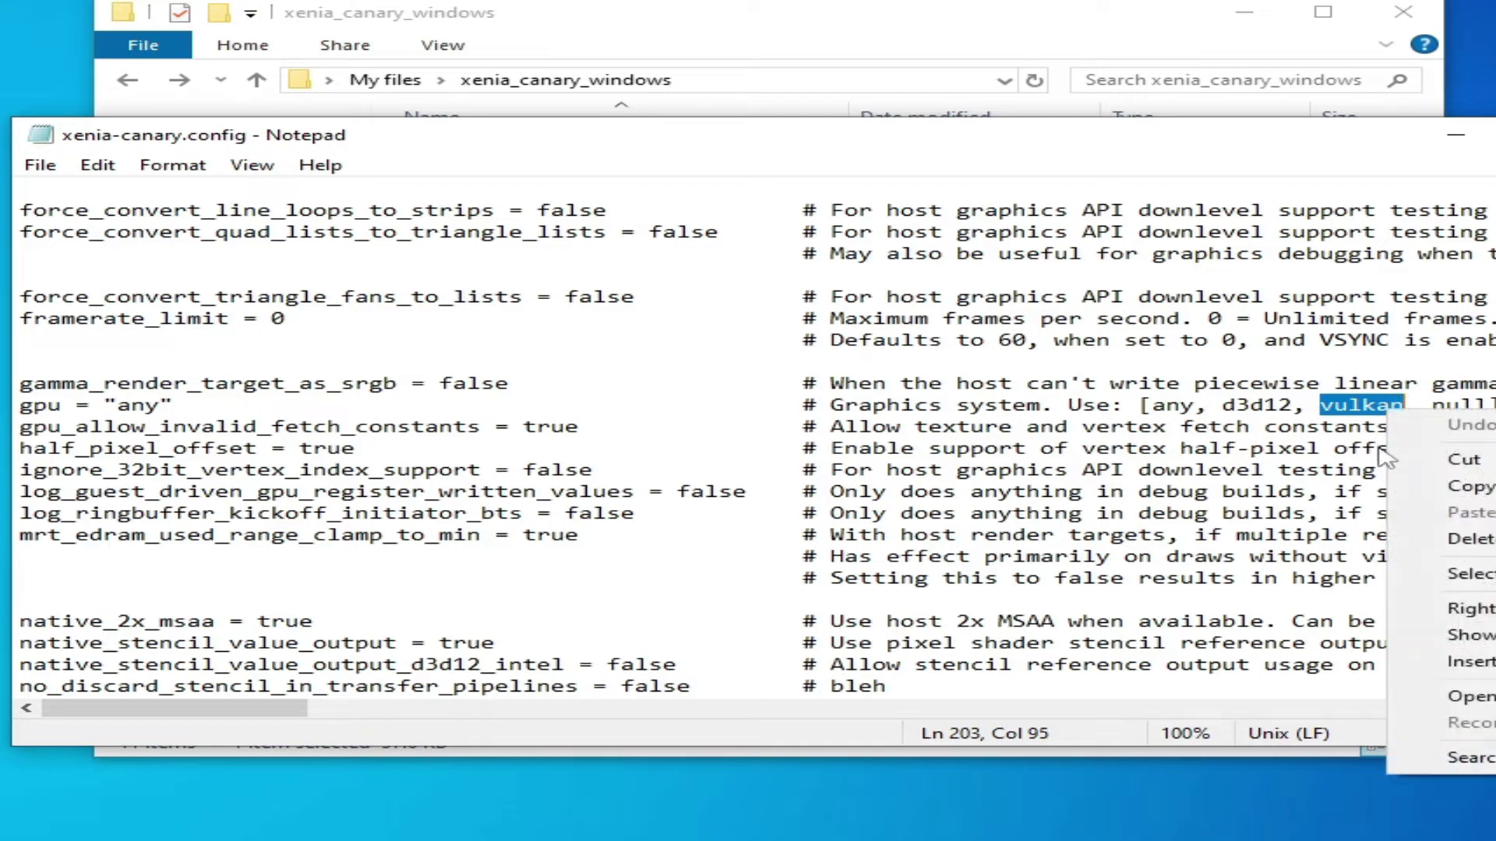
left_click(1467, 488)
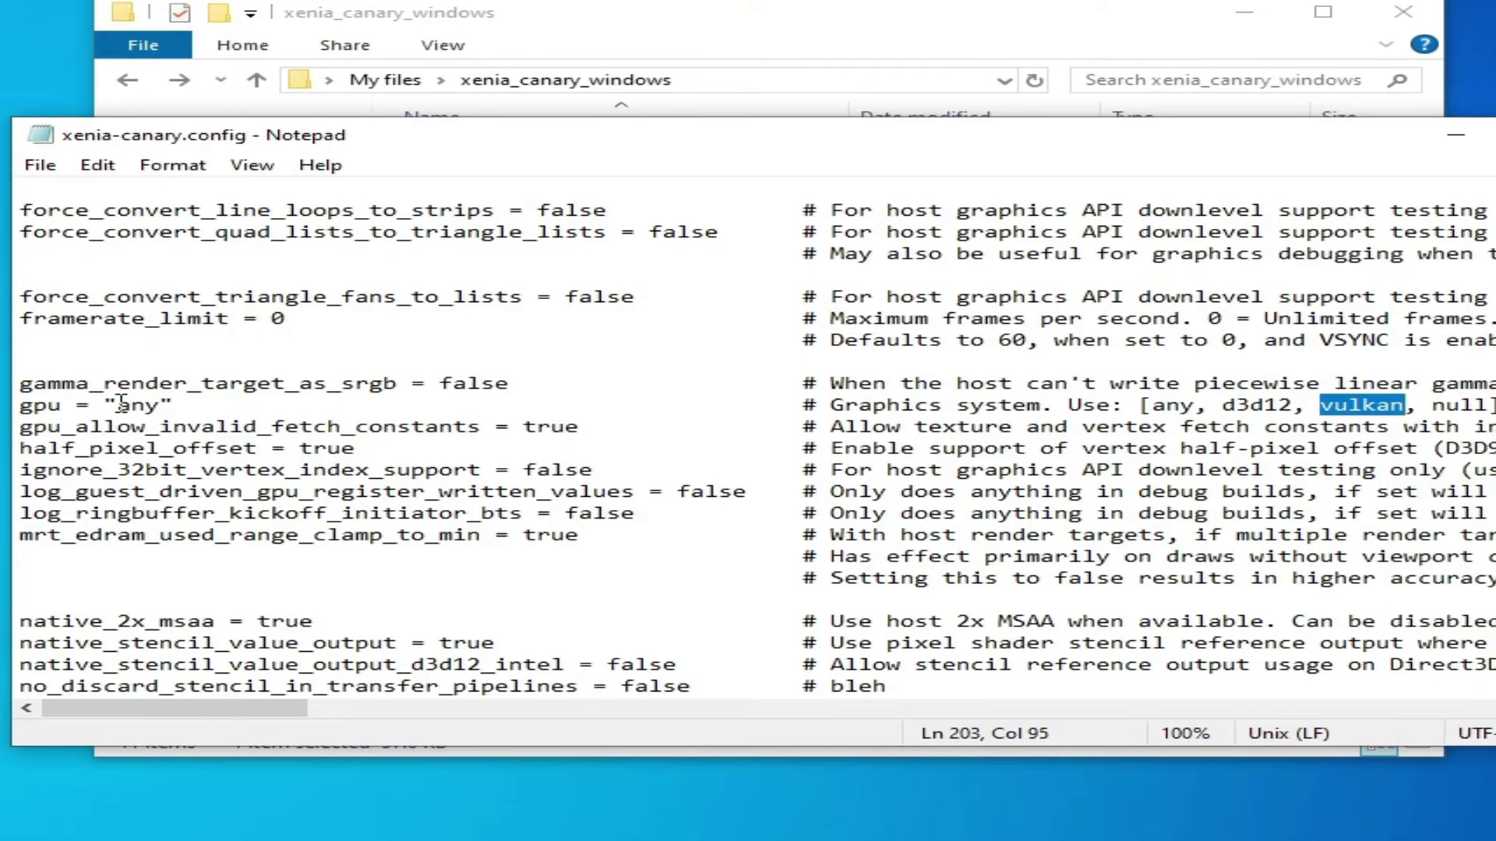
- Paste 'vulkan' over 'any' on the gpu line, save, and close Notepad
left_click_drag(120, 405, 162, 405)
right_click(150, 404)
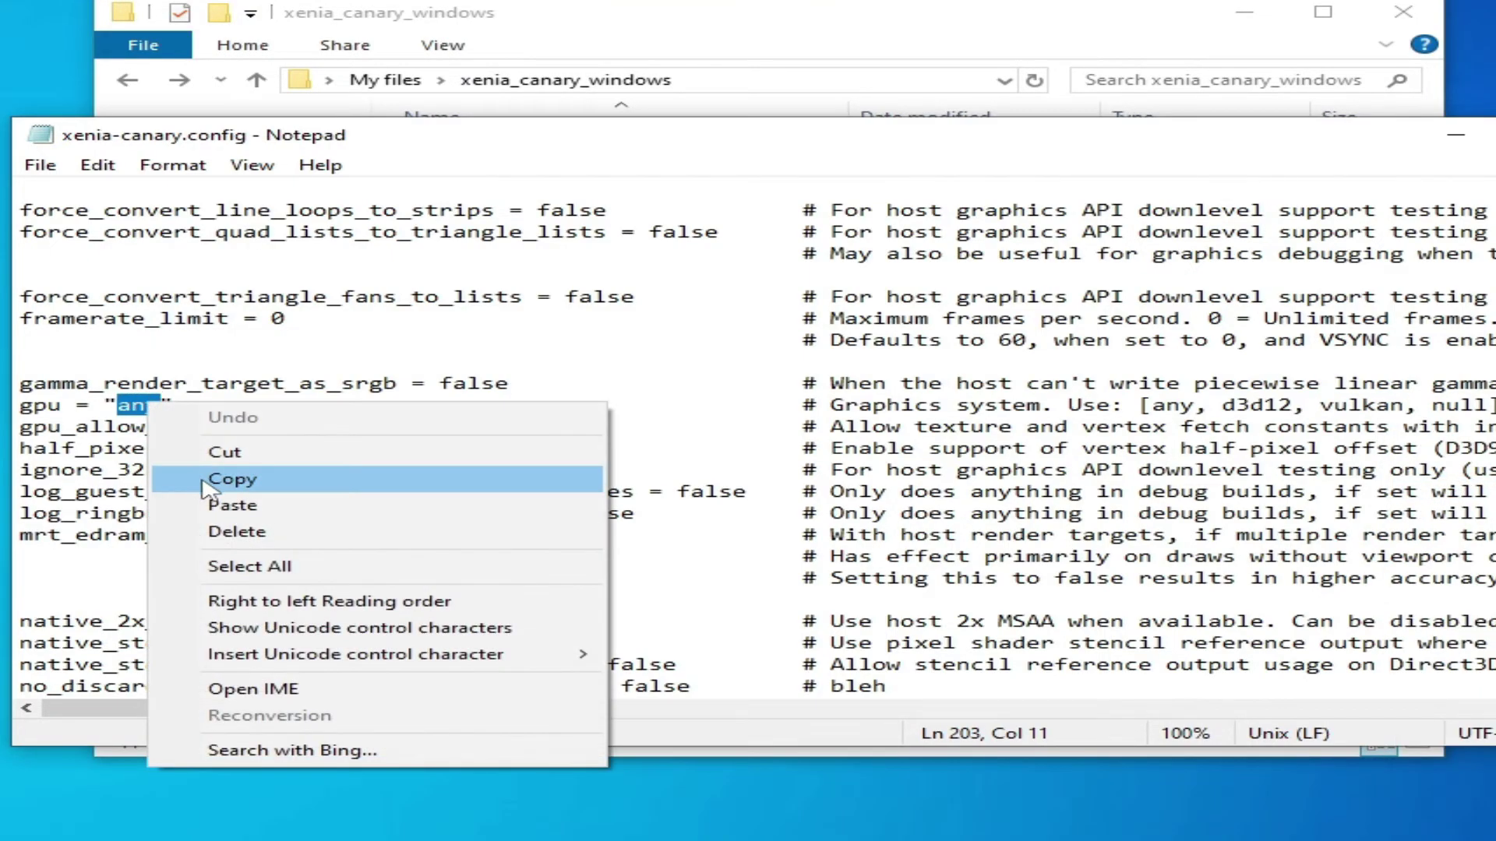
left_click(233, 505)
left_click(40, 165)
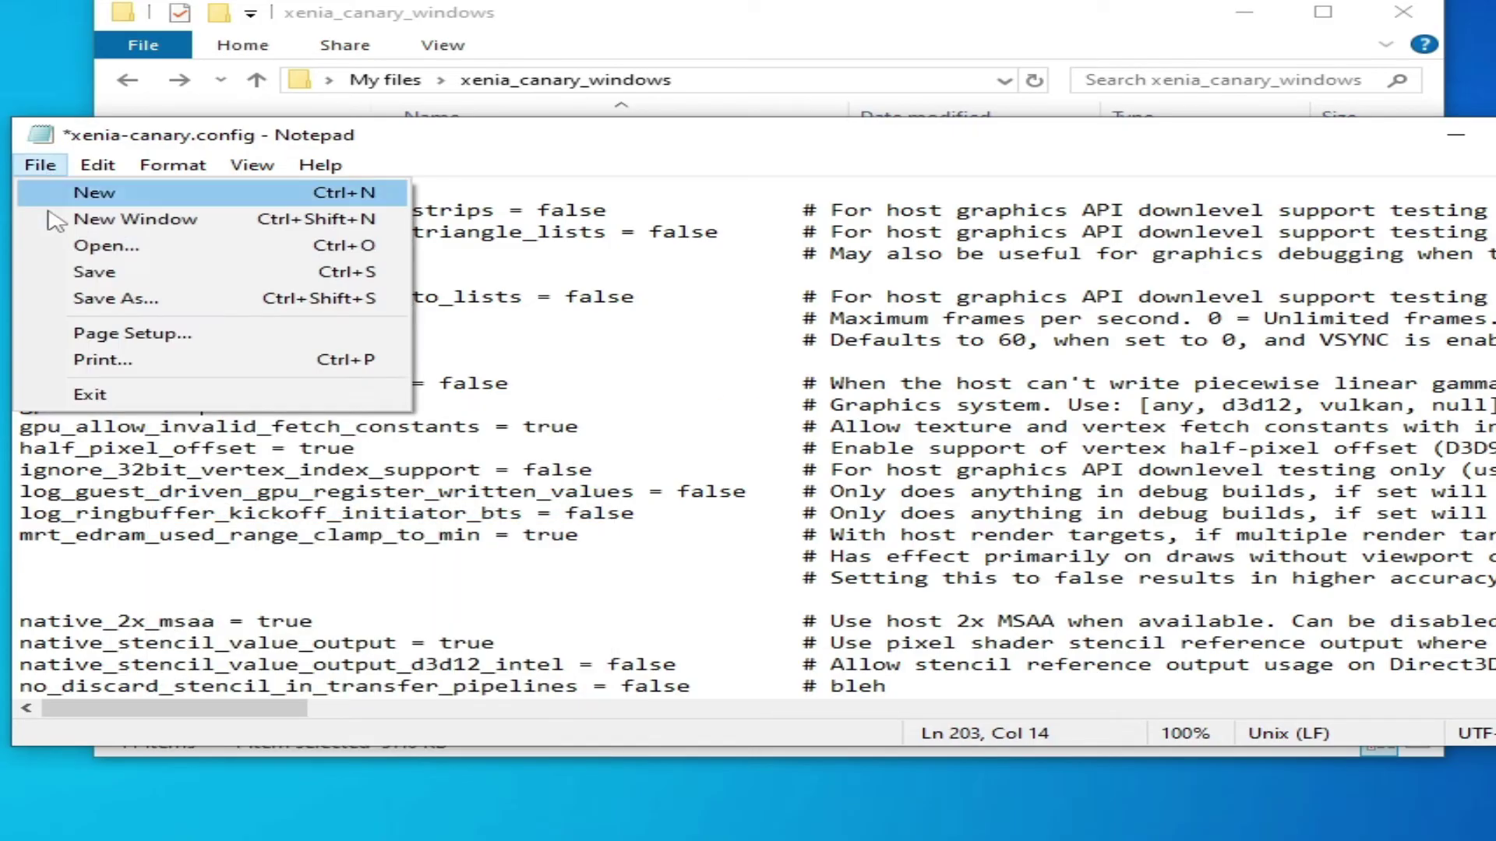
left_click(88, 272)
key("alt+F4")
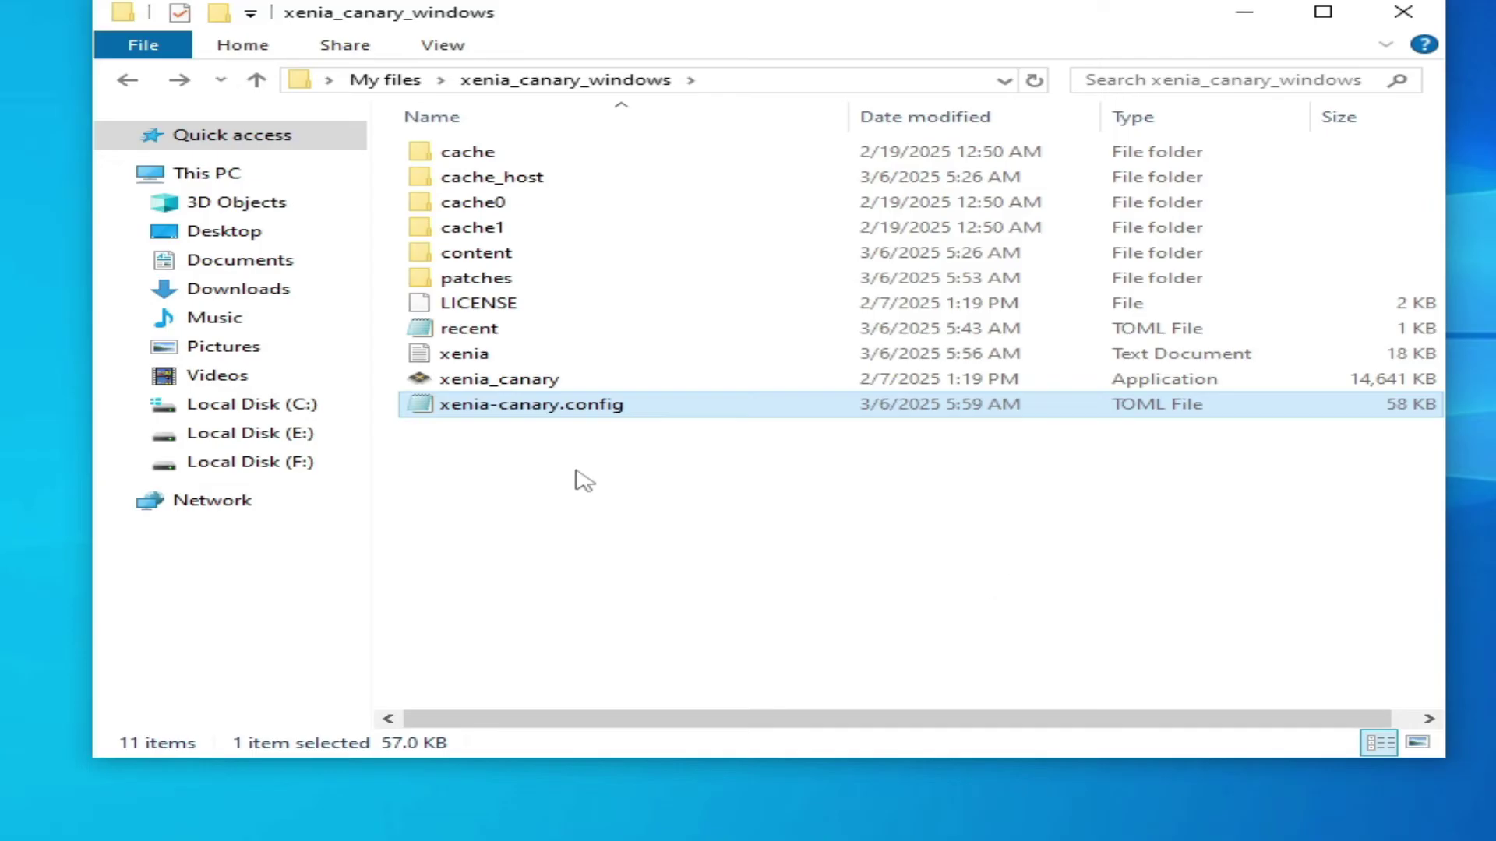
- Reopen xenia-canary.config and copy 'd3d12' from the Graphics system comment
double_click(575, 404)
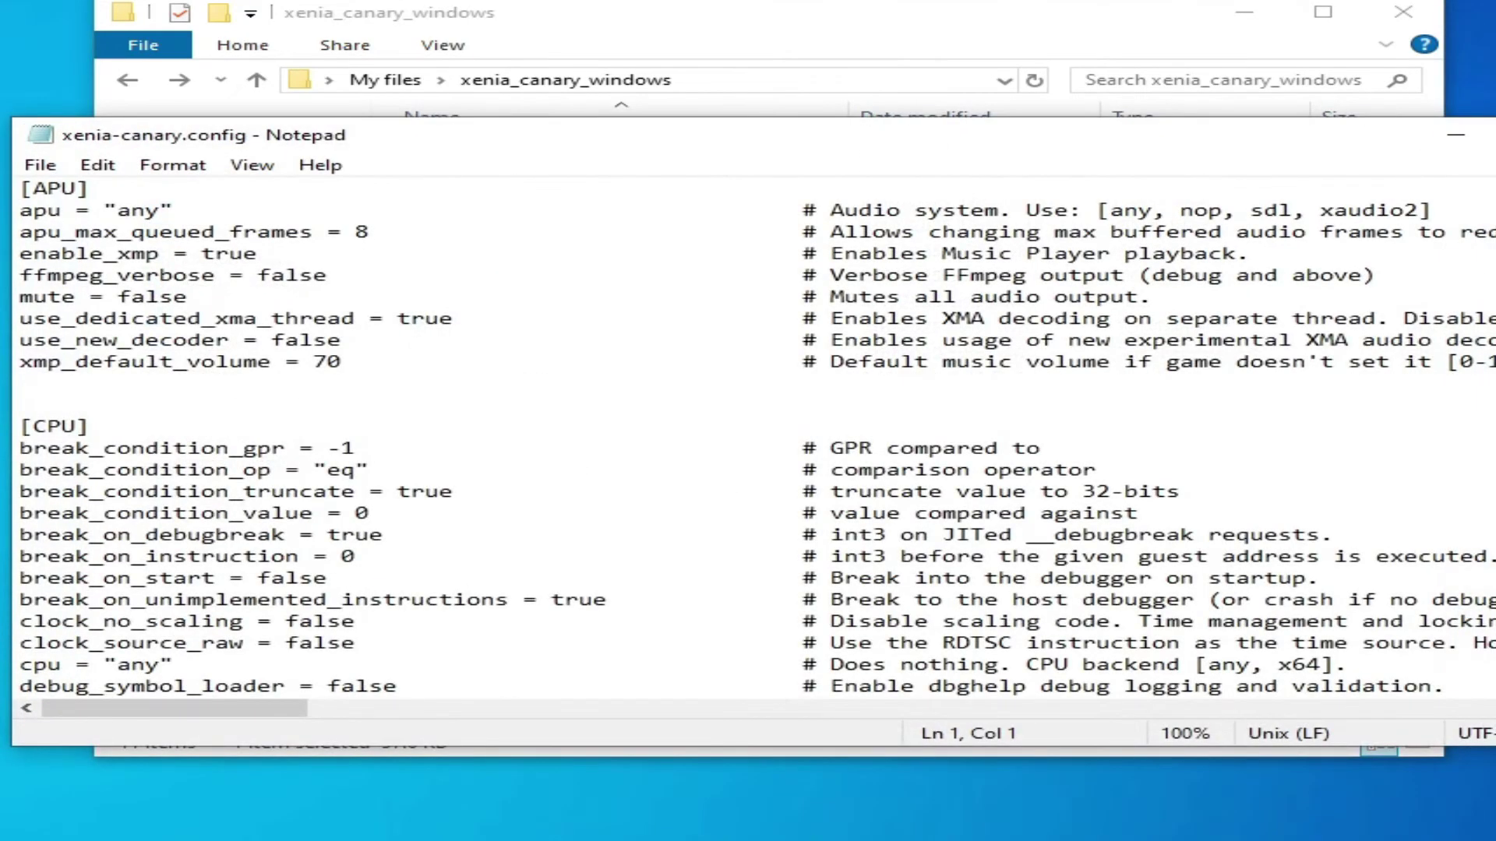
scroll(1360, 430, "down", 10)
scroll(1359, 430, "down", 10)
scroll(1360, 431, "down", 10)
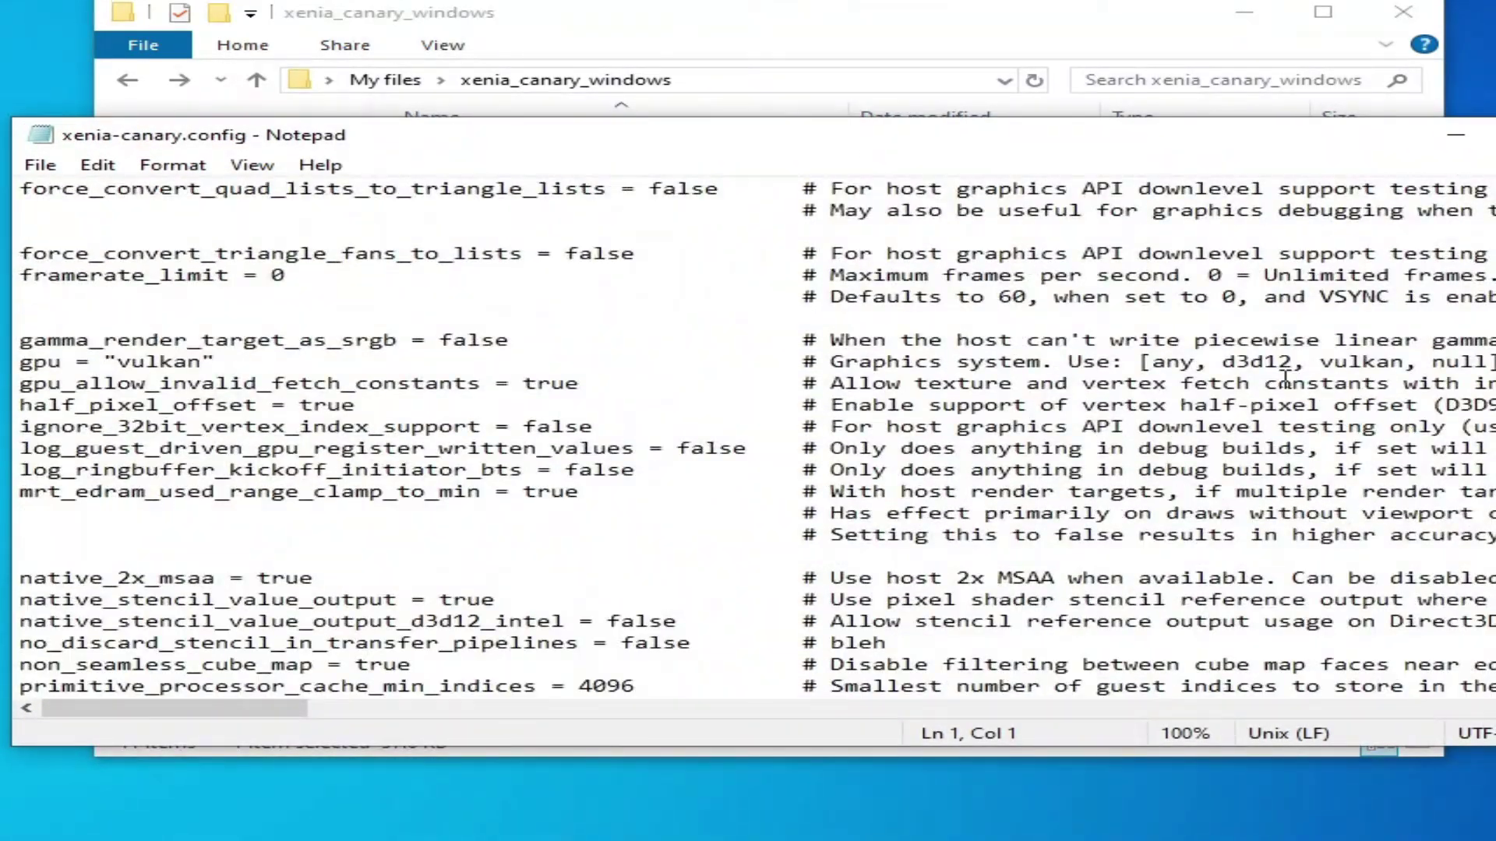
left_click_drag(1224, 364, 1293, 364)
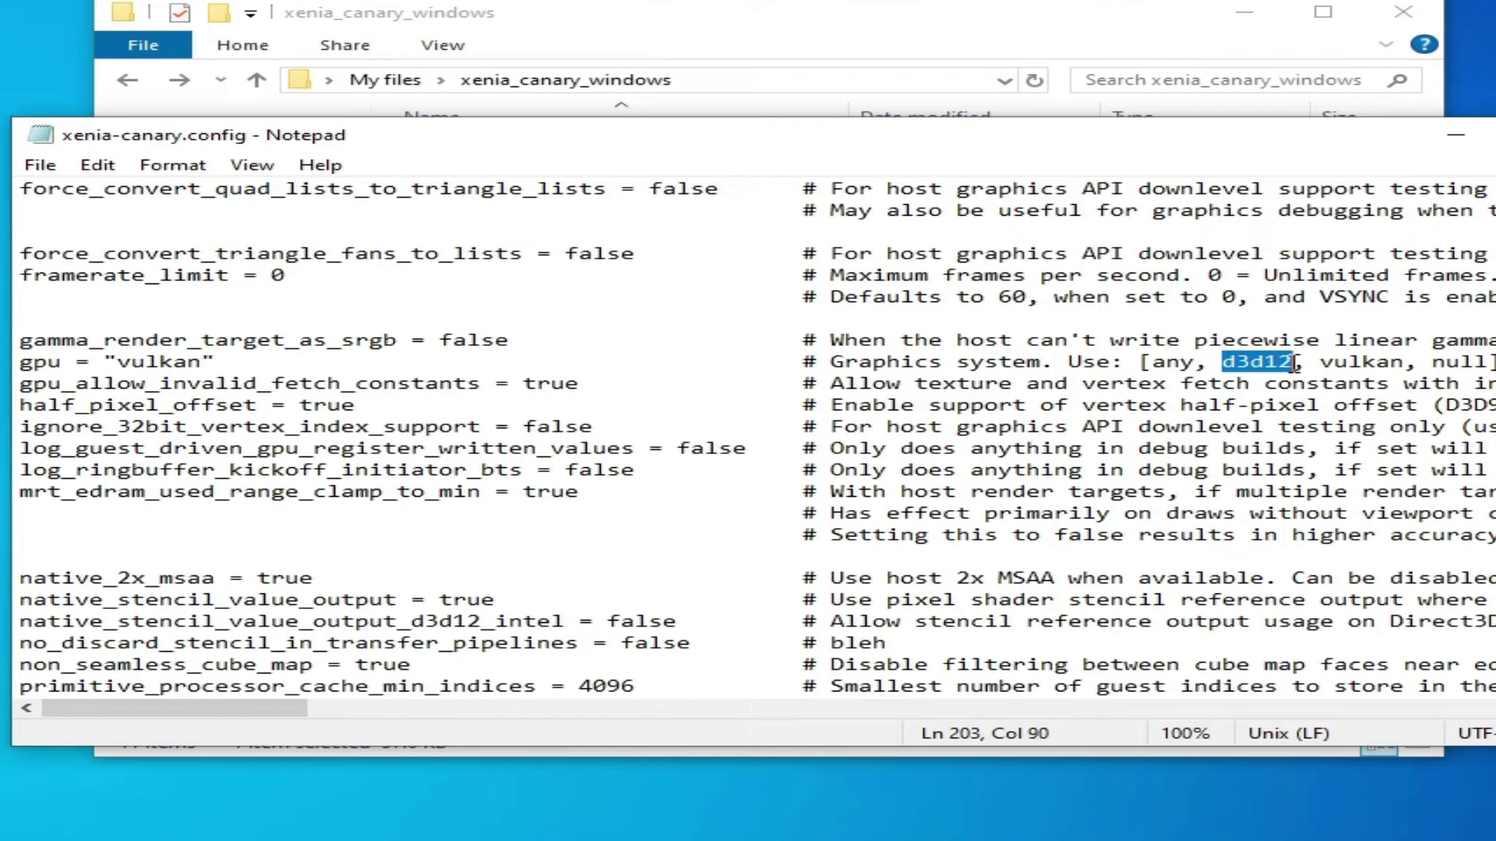
right_click(1244, 372)
left_click(1305, 454)
- Paste 'd3d12' over 'vulkan' on the gpu line, save, and close Notepad
left_click_drag(117, 364, 203, 364)
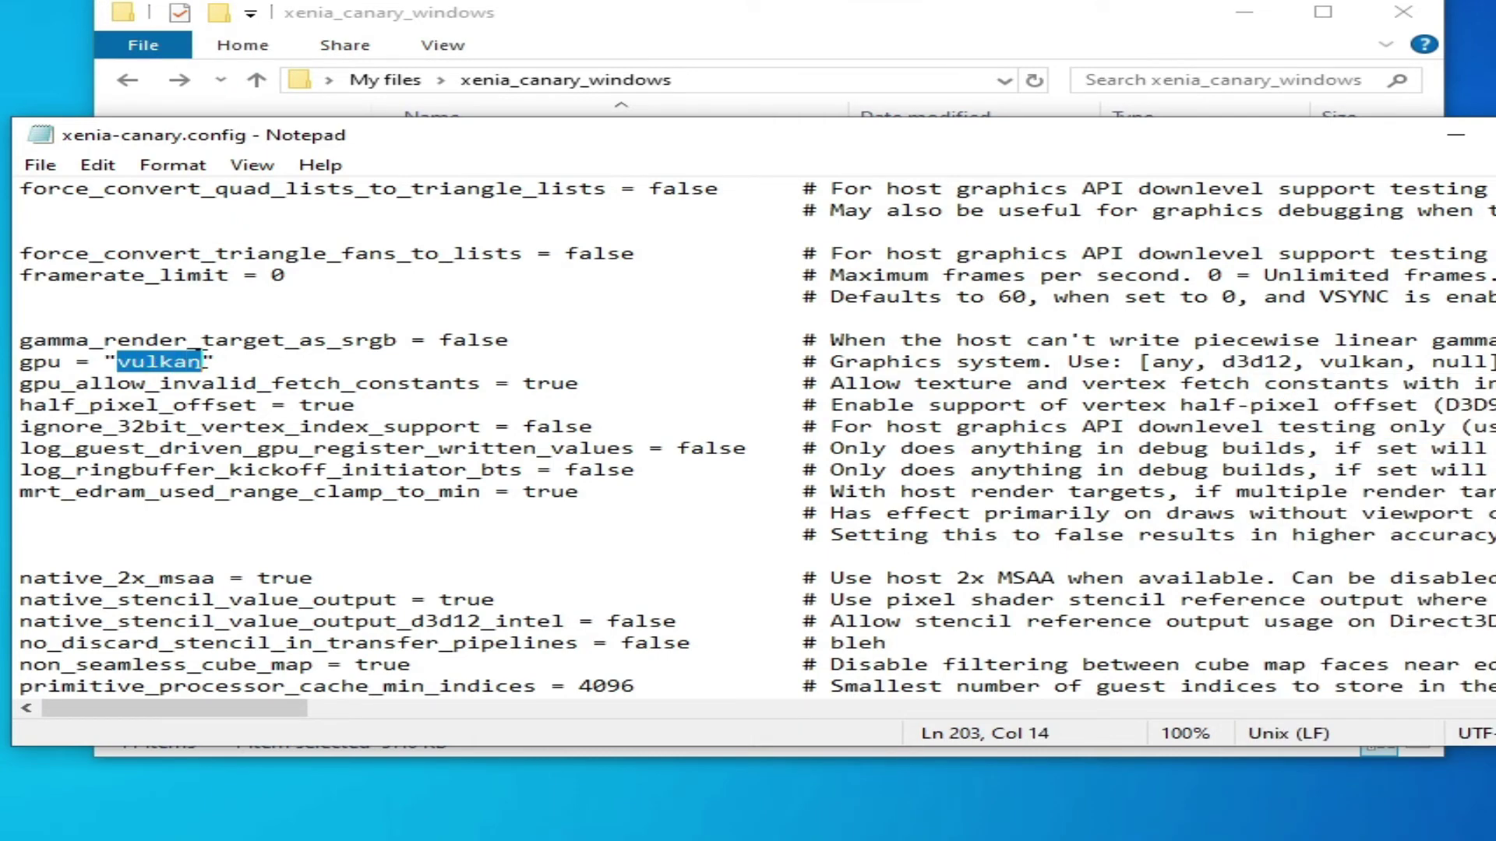
right_click(179, 370)
left_click(257, 472)
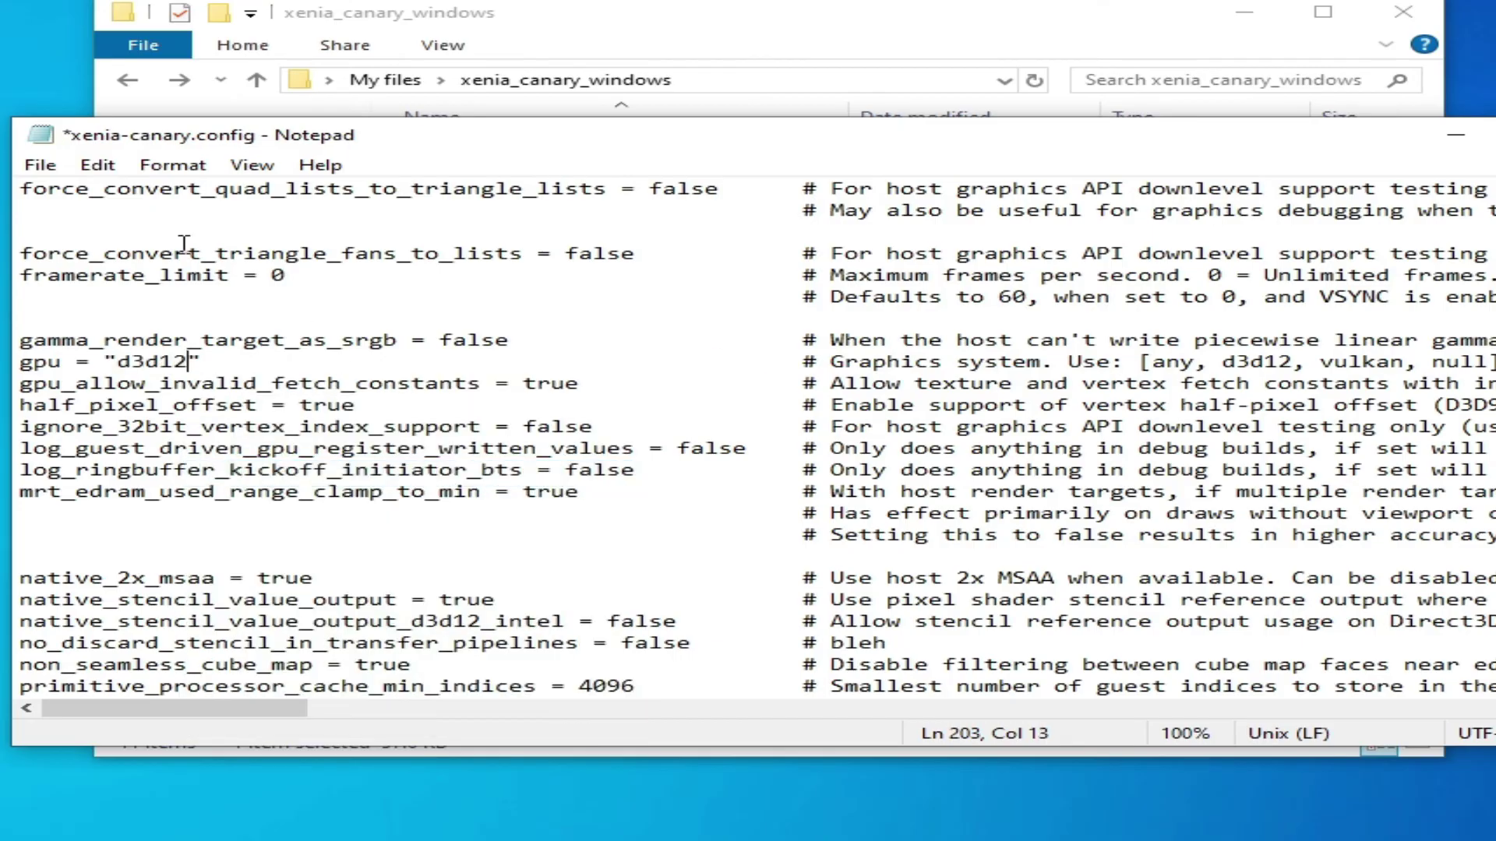
left_click(40, 165)
left_click(76, 273)
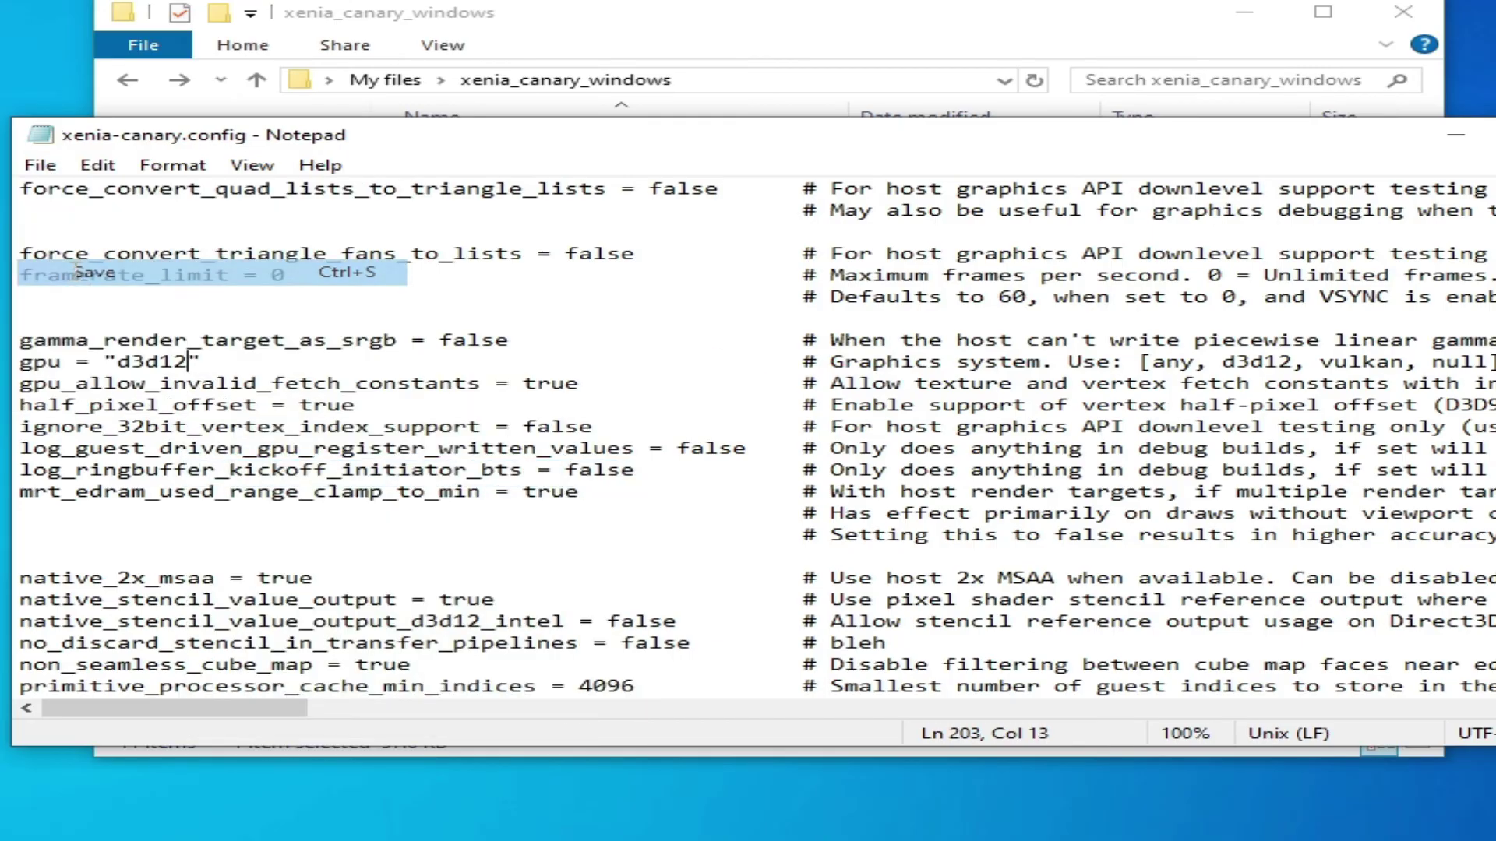
key("alt+F4")
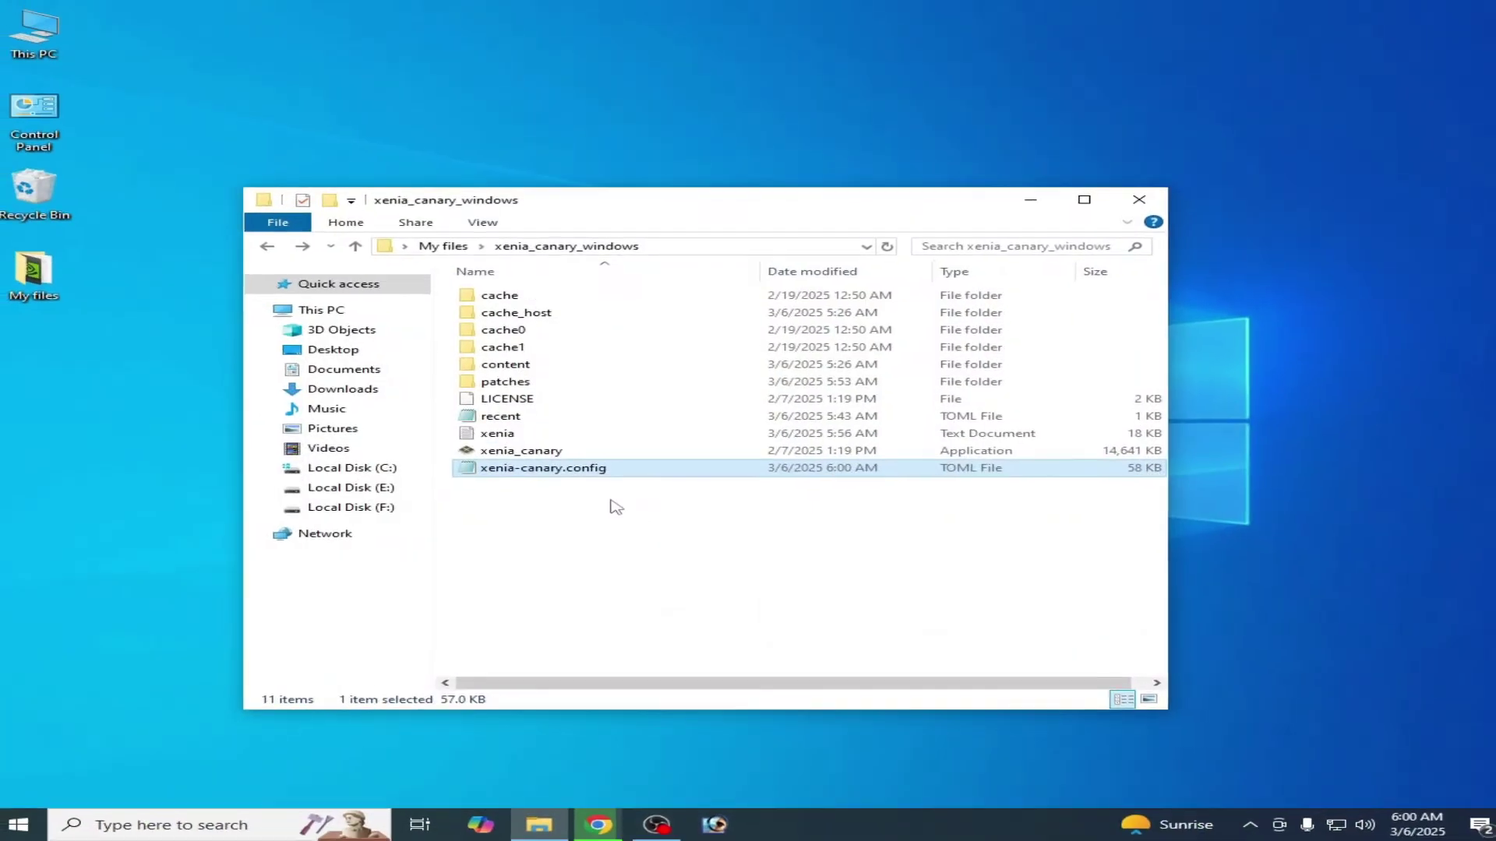
- Open the context menu for the xenia_canary application, then dismiss it
left_click(511, 454)
right_click(511, 454)
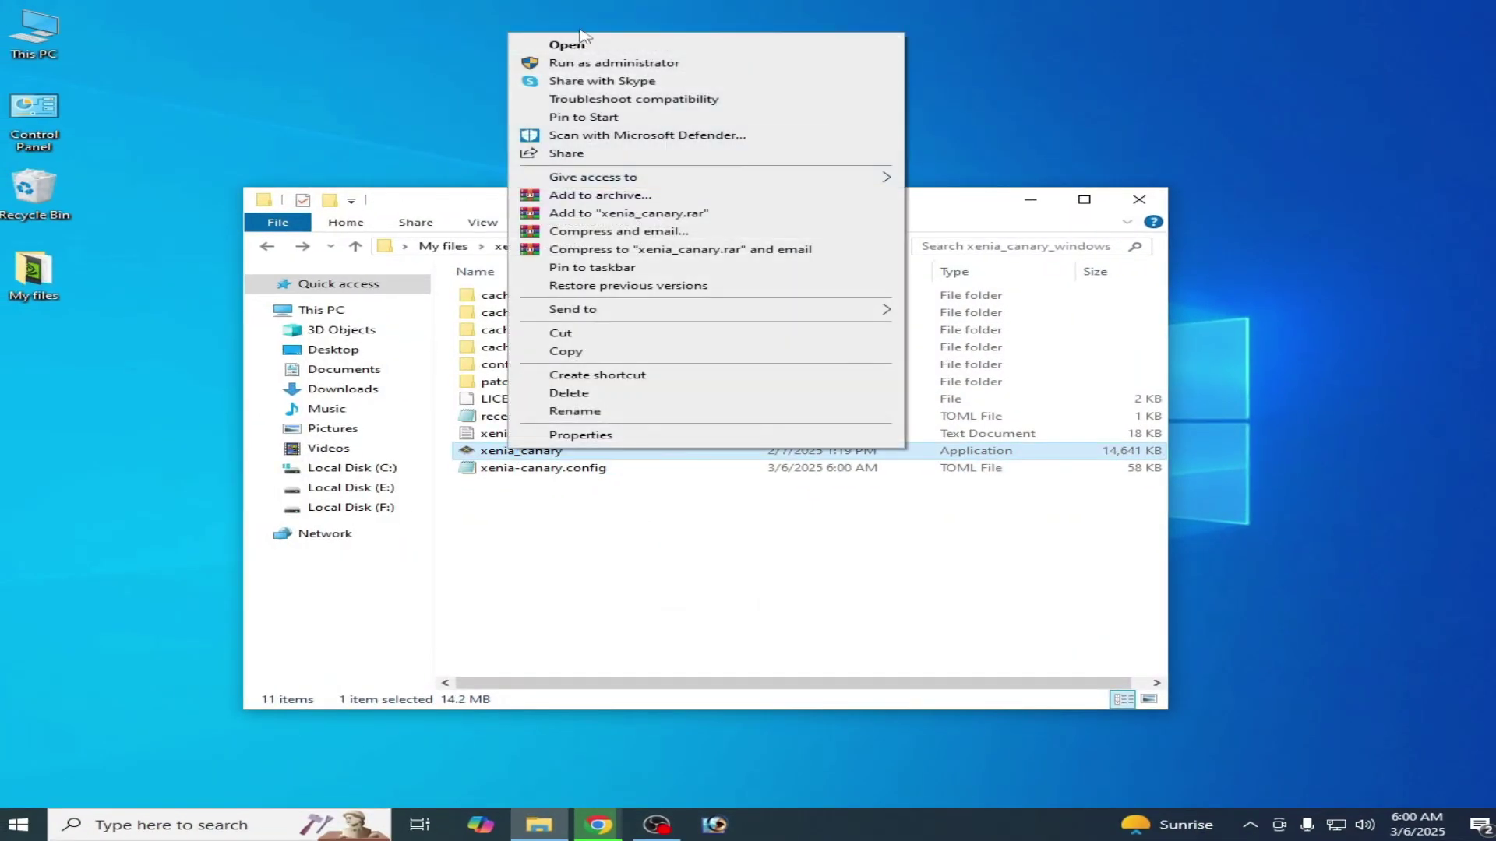
left_click(770, 560)
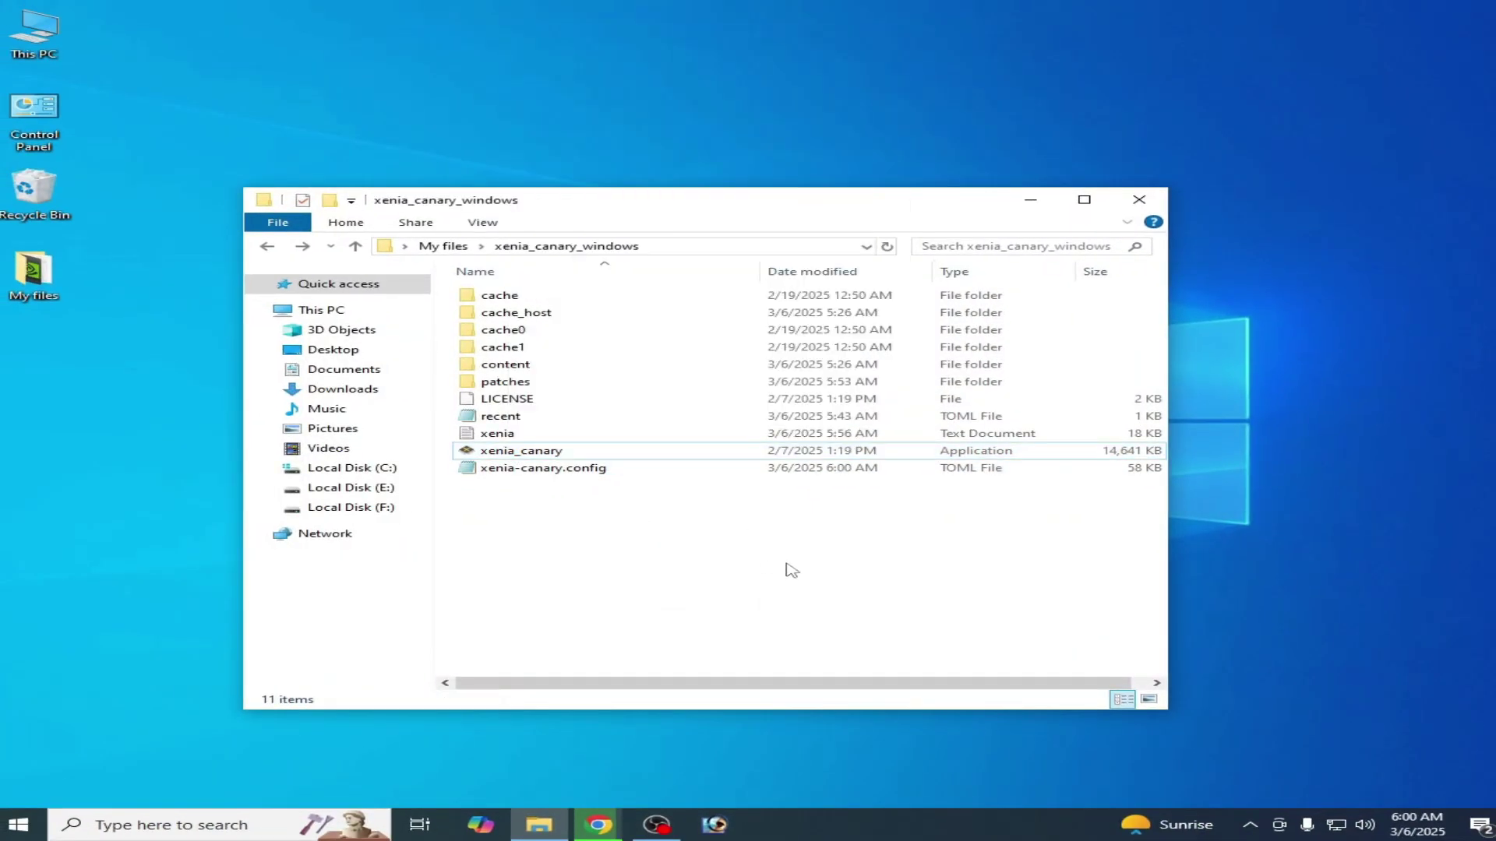